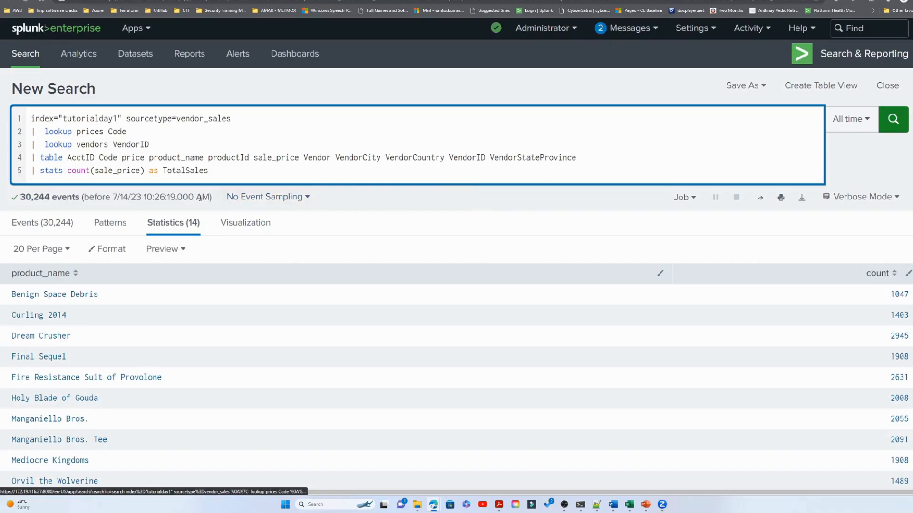
- Run the sale_price count search and add an eval line below the stats command that assigns TotalSales
key(Return)
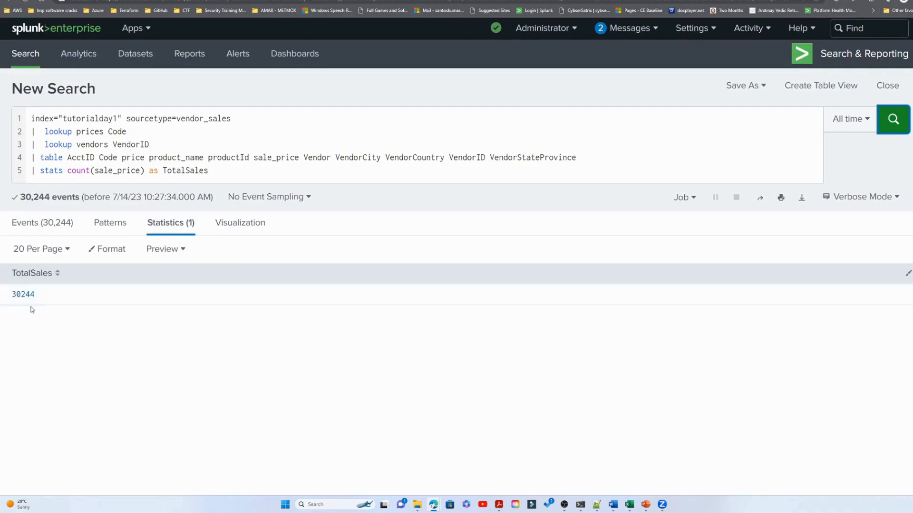
click(260, 177)
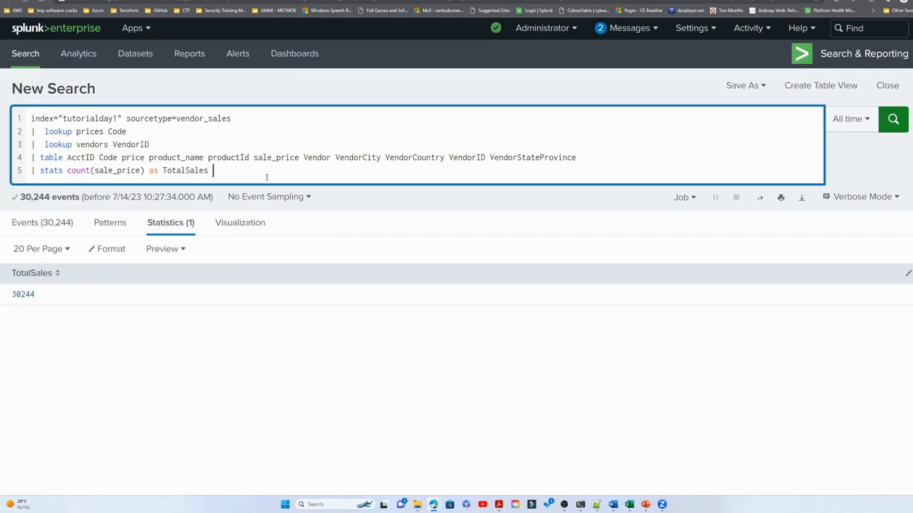
key(Return)
text(|  eval )
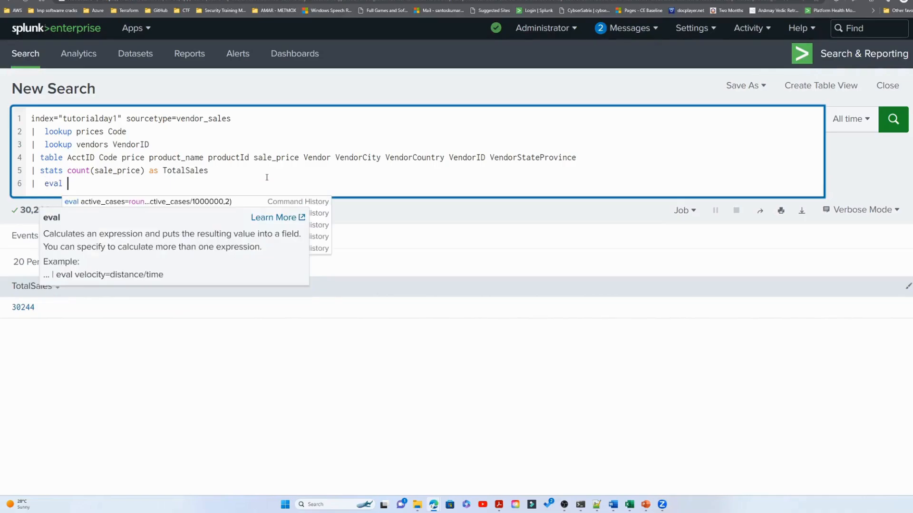
text(t)
key(BackSpace)
text(Tot)
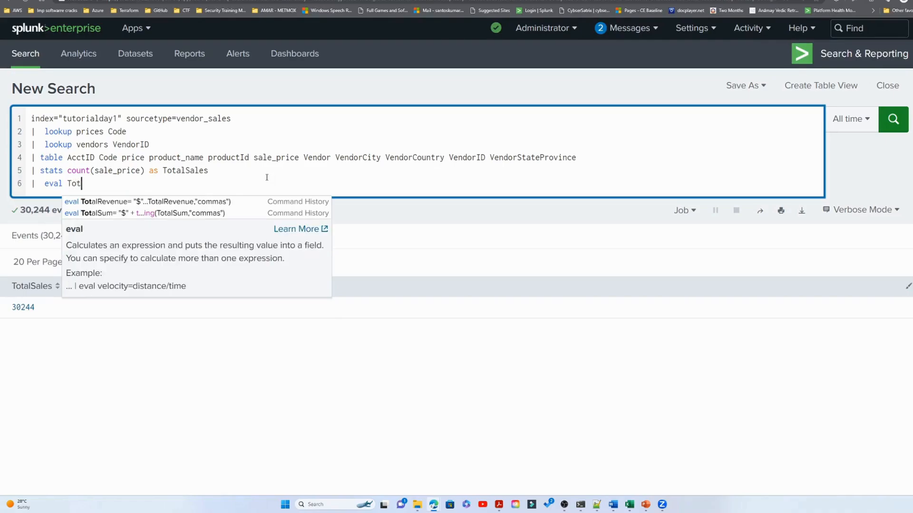
text(alSales=)
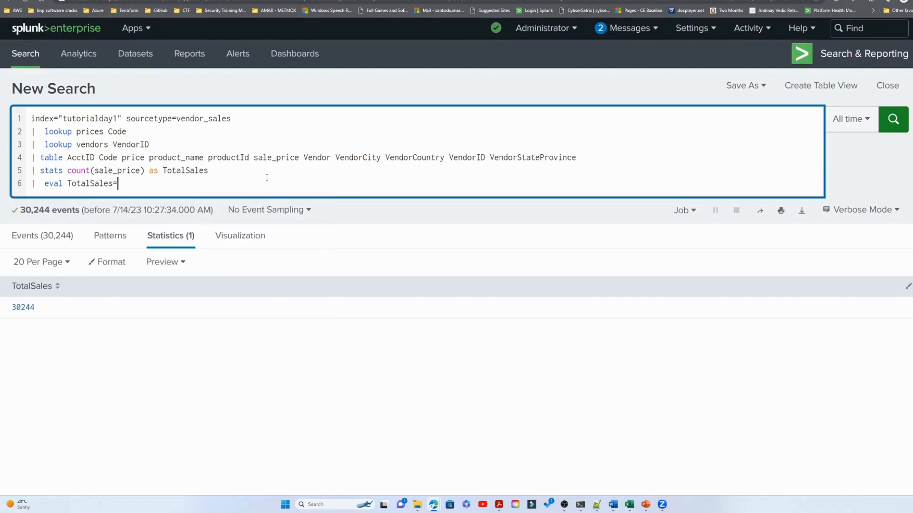
text("$)
text(")
- Set the eval expression to "$".TotalSales so a dollar sign precedes the total, and run the search
key(Left)
text($)
key(Right)
text(.)
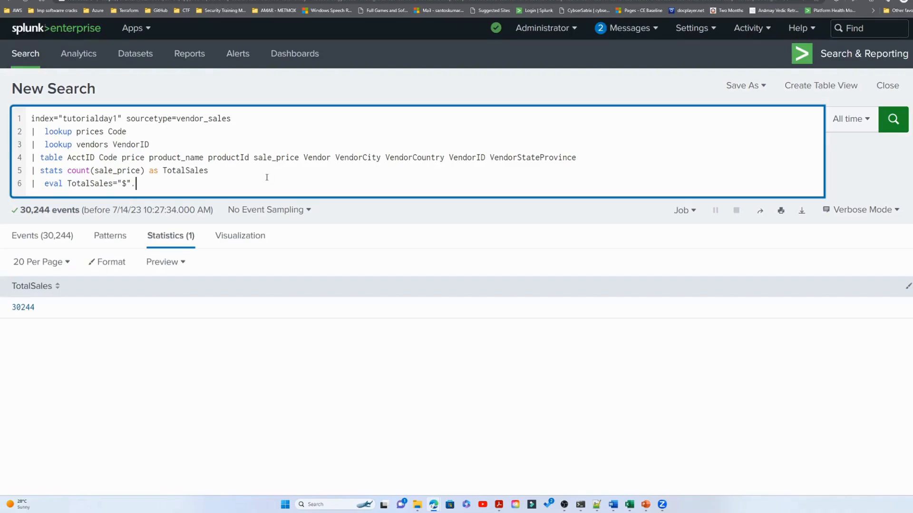
double_click(98, 183)
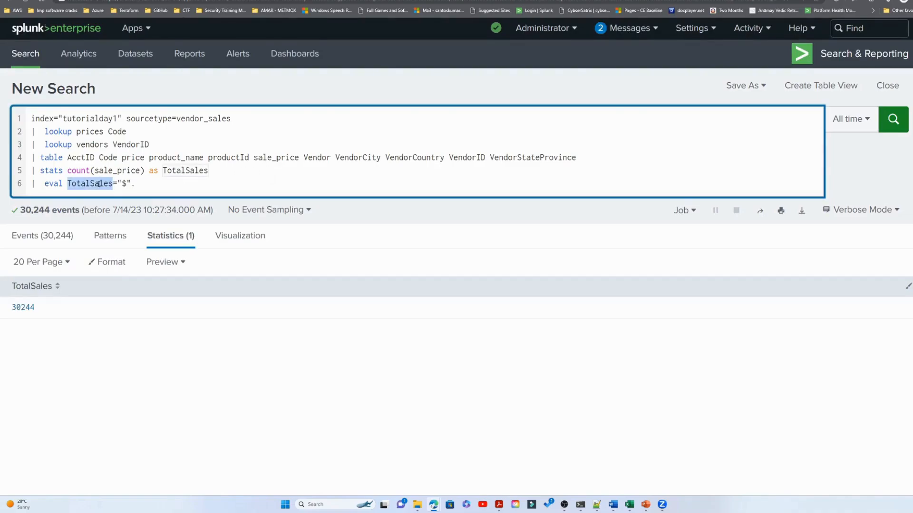
key(ctrl+c)
click(165, 186)
key(ctrl+v)
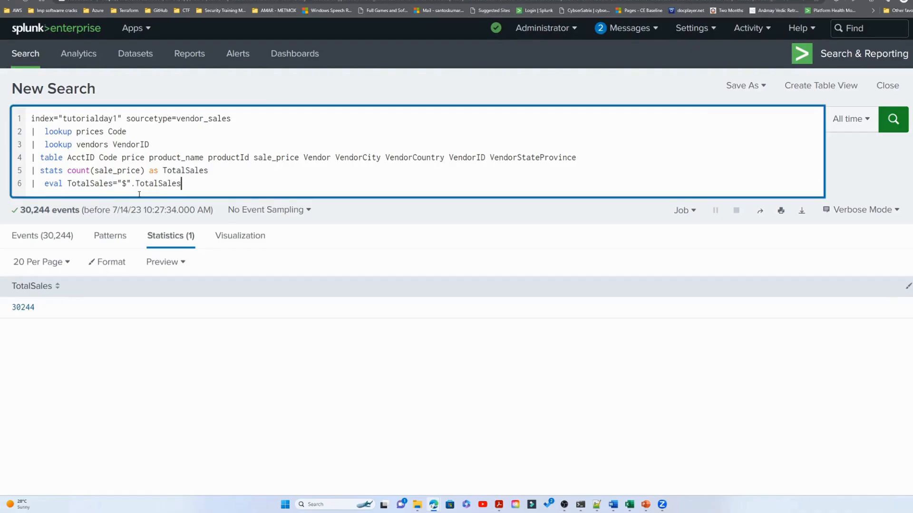
key(Return)
- Change the stats function on sale_price from count to sum and rerun the search
double_click(80, 170)
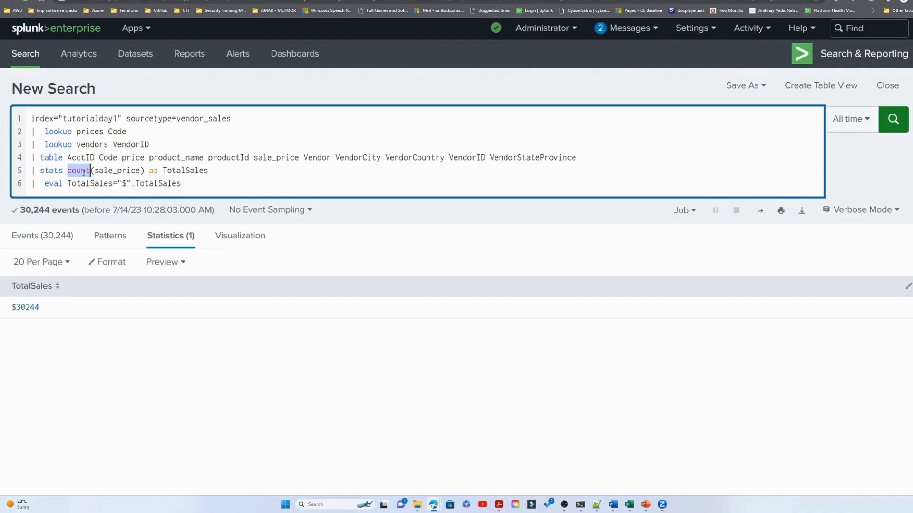
text(sum)
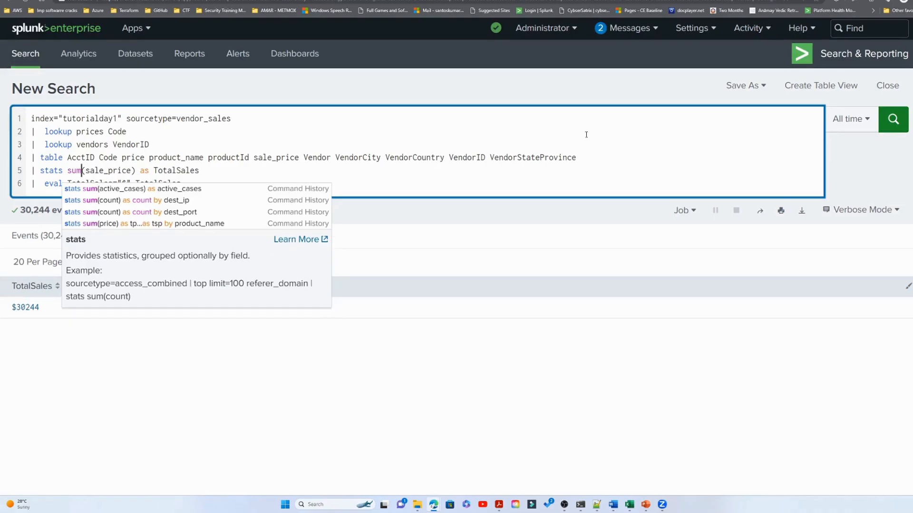
click(894, 120)
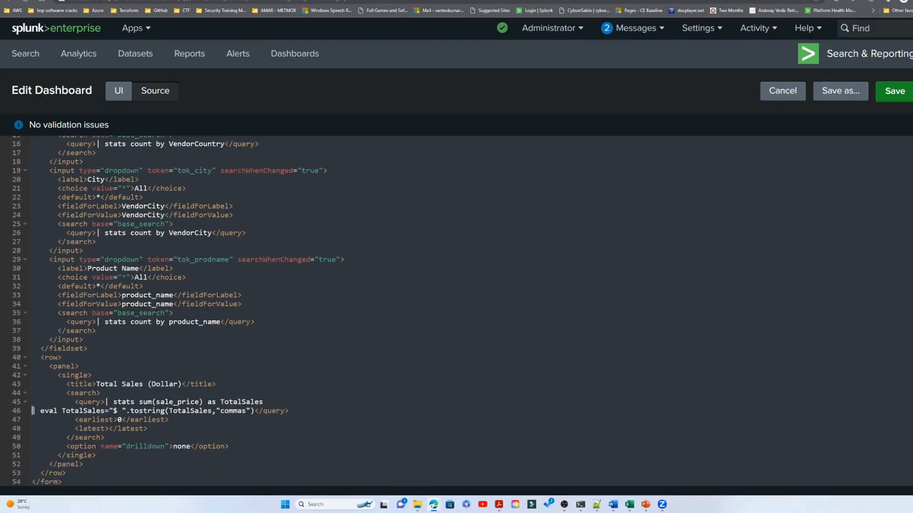
- In the dashboard source, join the eval line of the Total Sales (Dollar) query onto its stats line
key(Delete)
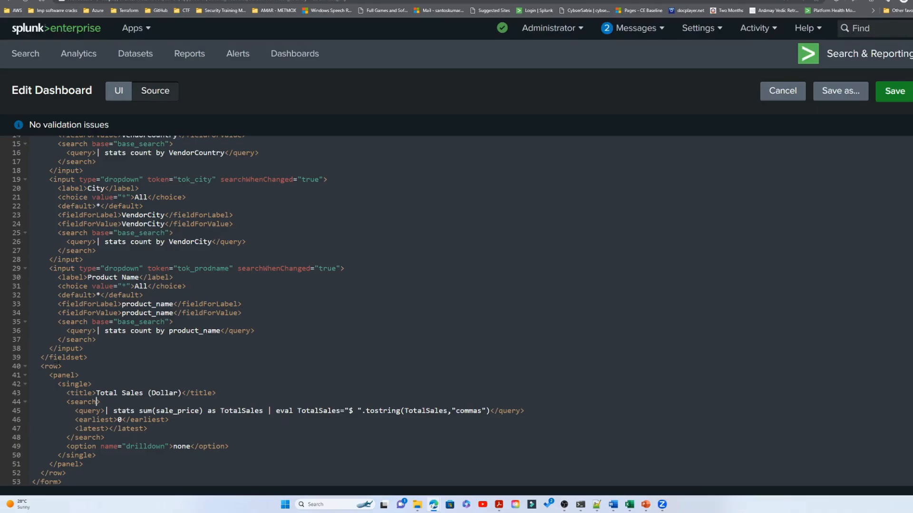
- Examine the fieldset, row, panel, single and title elements around Total Sales (Dollar) in the dashboard source
drag(88, 357, 32, 250)
click(80, 375)
drag(41, 366, 72, 474)
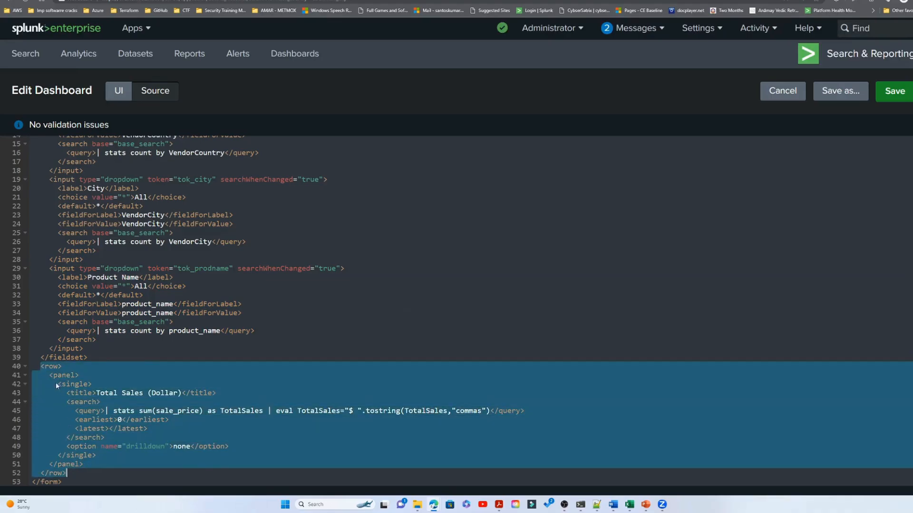
click(80, 375)
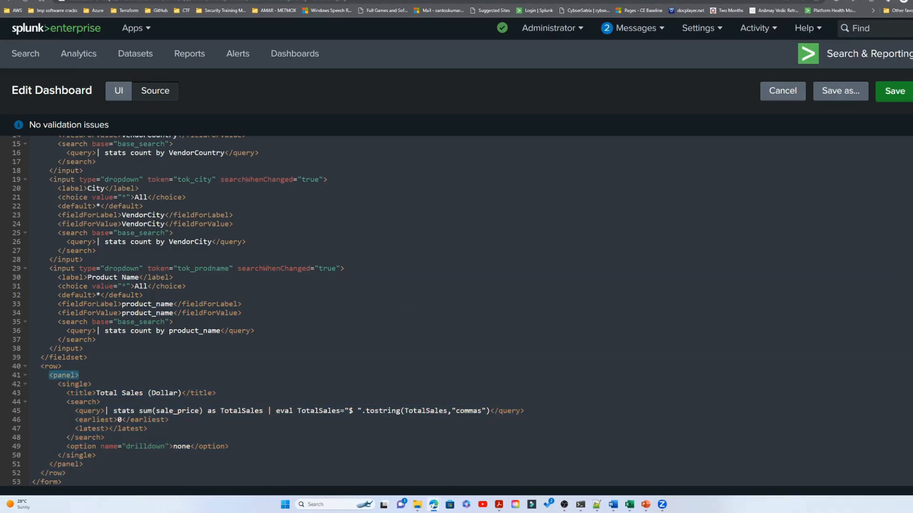
drag(87, 358, 58, 365)
click(80, 375)
click(58, 384)
drag(58, 384, 97, 384)
drag(98, 455, 57, 456)
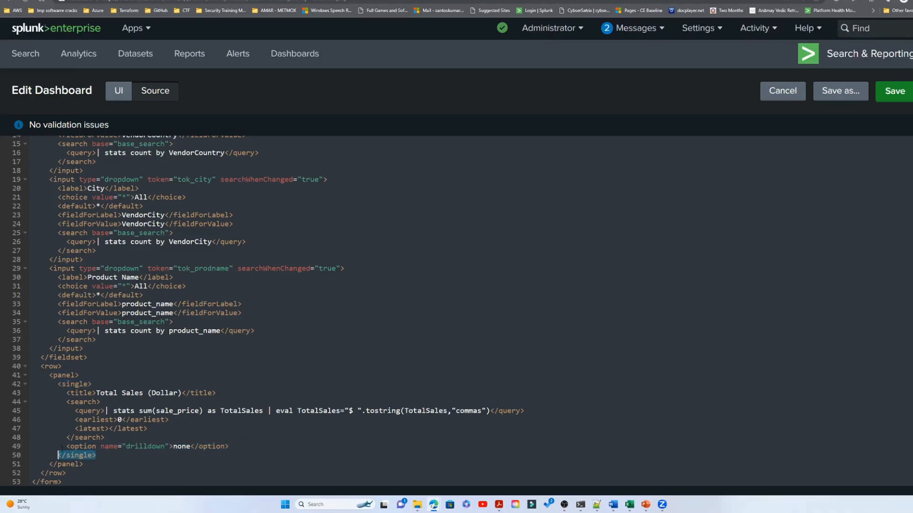
drag(66, 394, 214, 393)
- Add the attribute base="base_search" to the search tag of the Total Sales (Dollar) panel
click(97, 402)
text(base=")
text(base_sea)
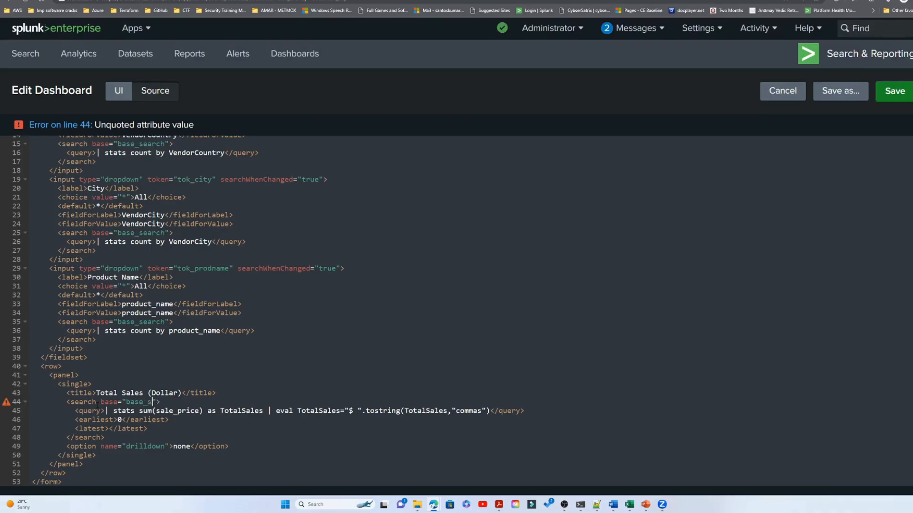
text(rch)
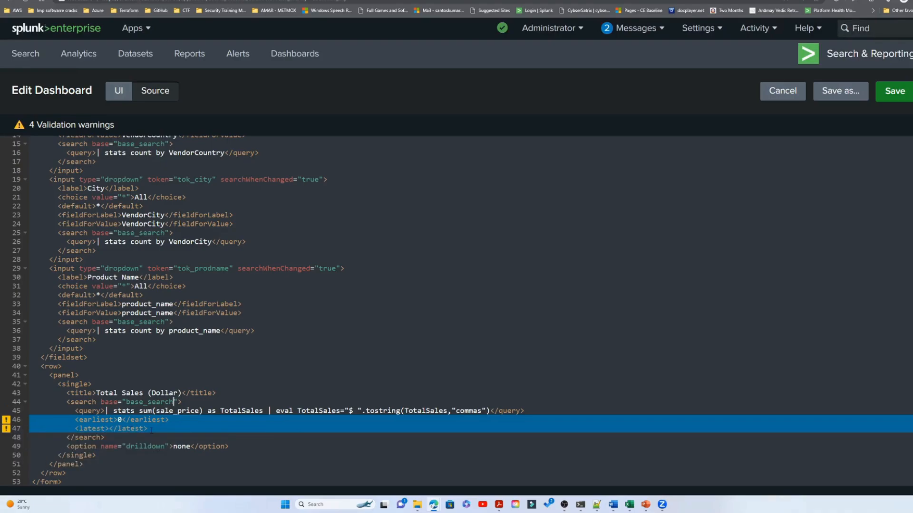
- Delete the earliest and latest lines from the Total Sales (Dollar) search and put them back to check their validation warnings
click(31, 420)
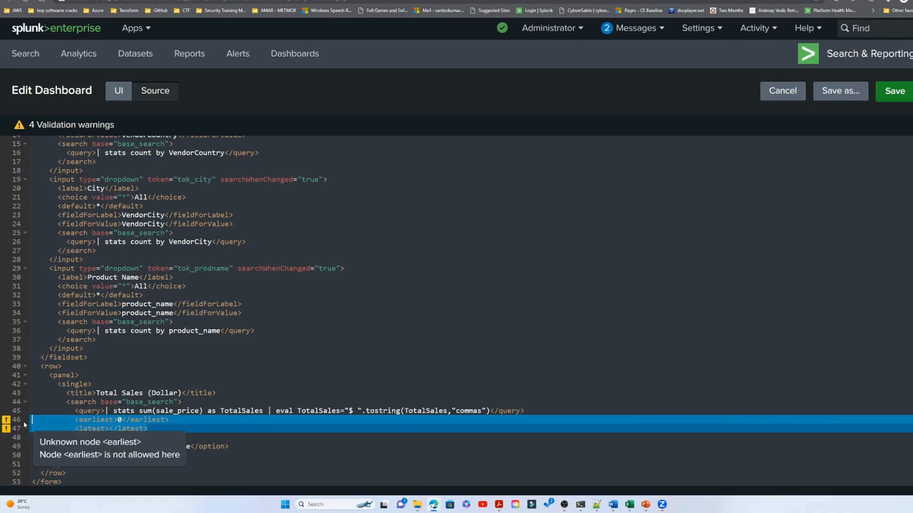
key(BackSpace)
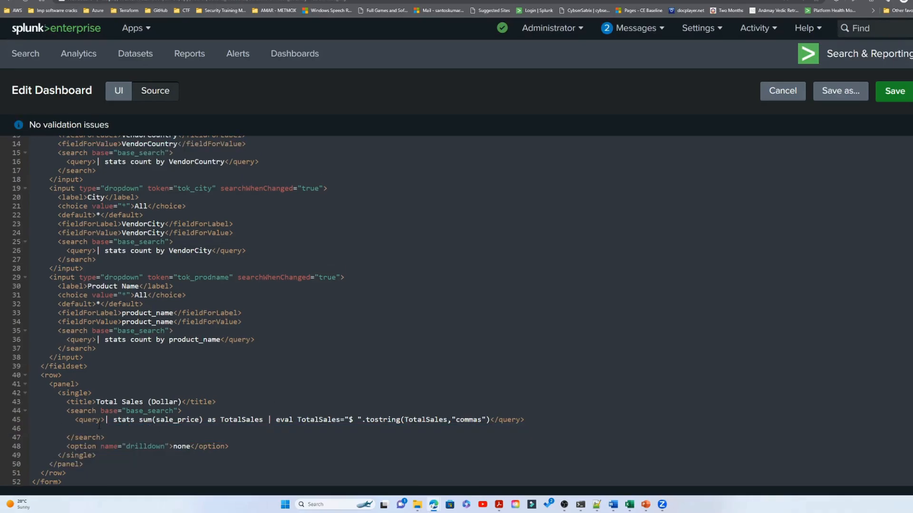
key(Delete)
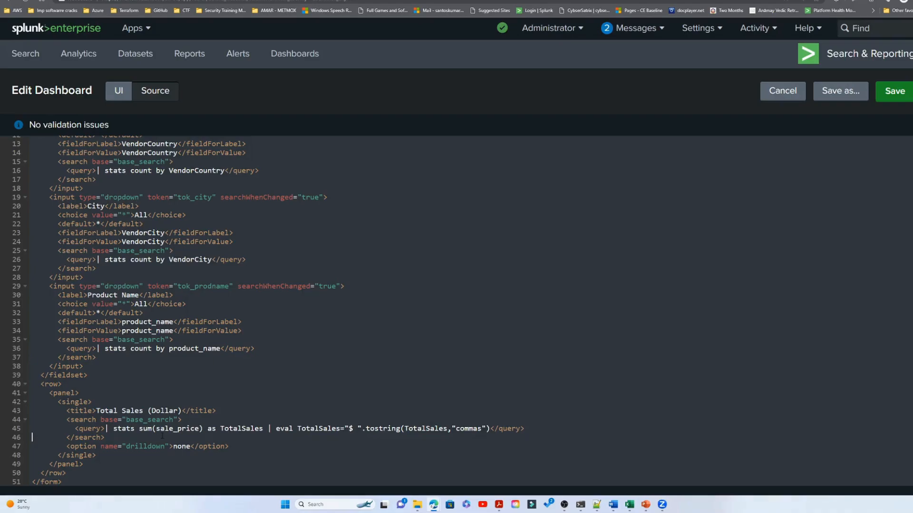
text(<earliest>0</earliest> <latest></latest>)
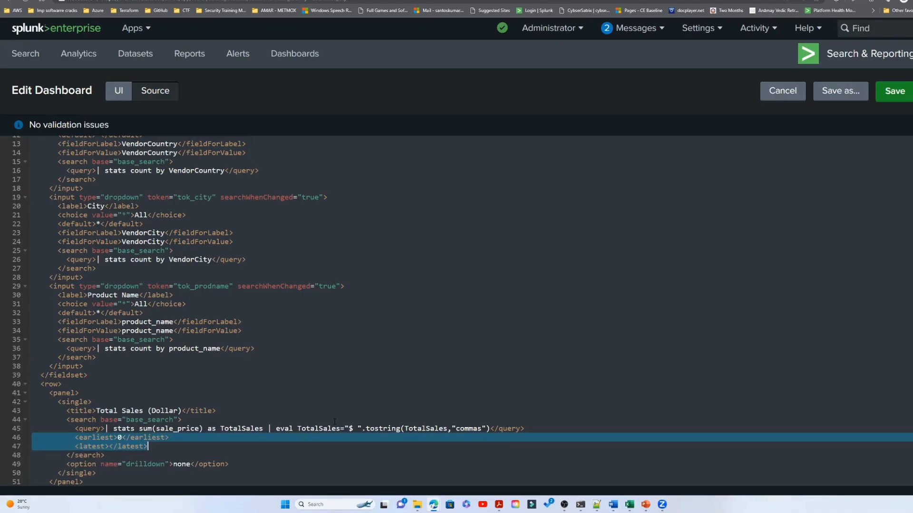
scroll(317, 388, down, 1)
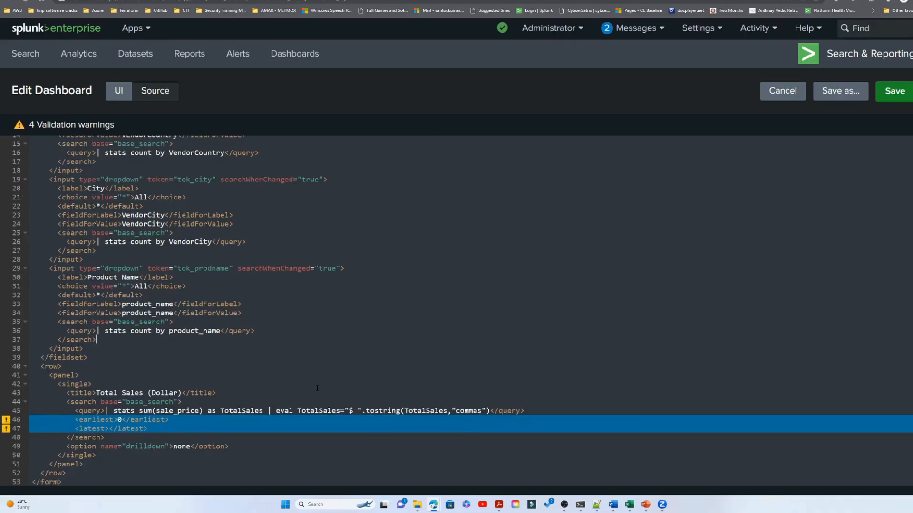
mouse_move(4, 421)
- Save the dashboard source and reopen the batch2 Websales dashboard for editing
click(895, 91)
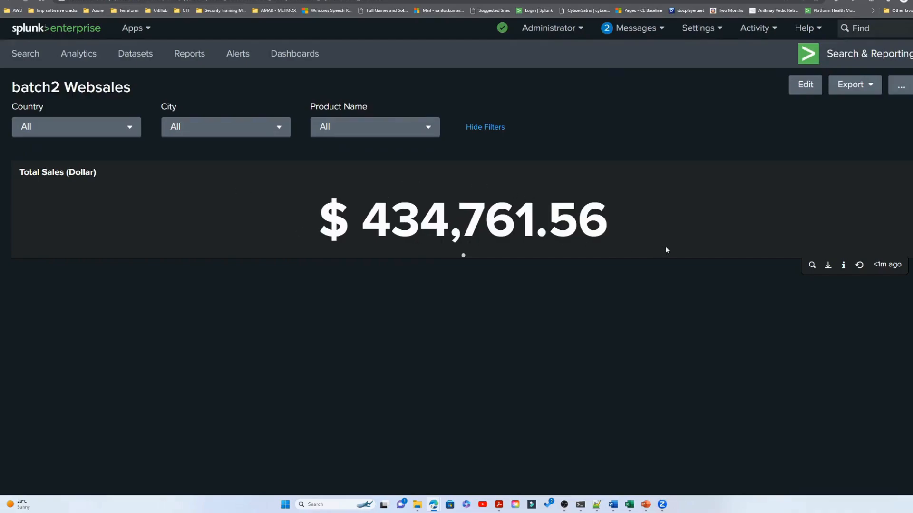
click(805, 85)
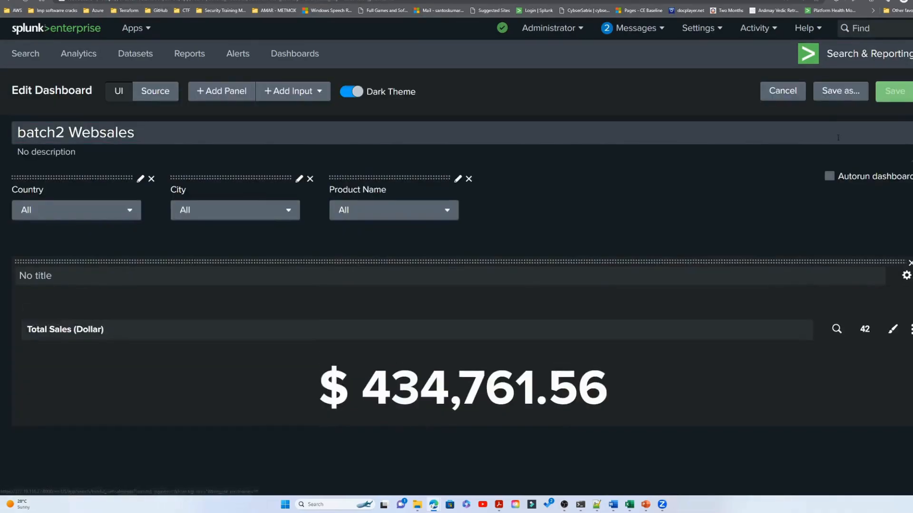
- Enable colors for the Total Sales (Dollar) single value and set its color mode to the filled background
click(865, 331)
click(648, 203)
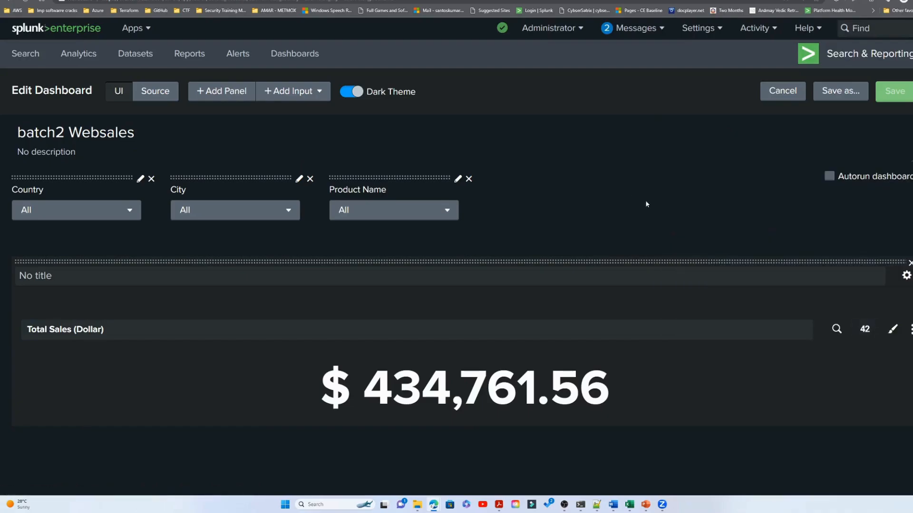
click(885, 331)
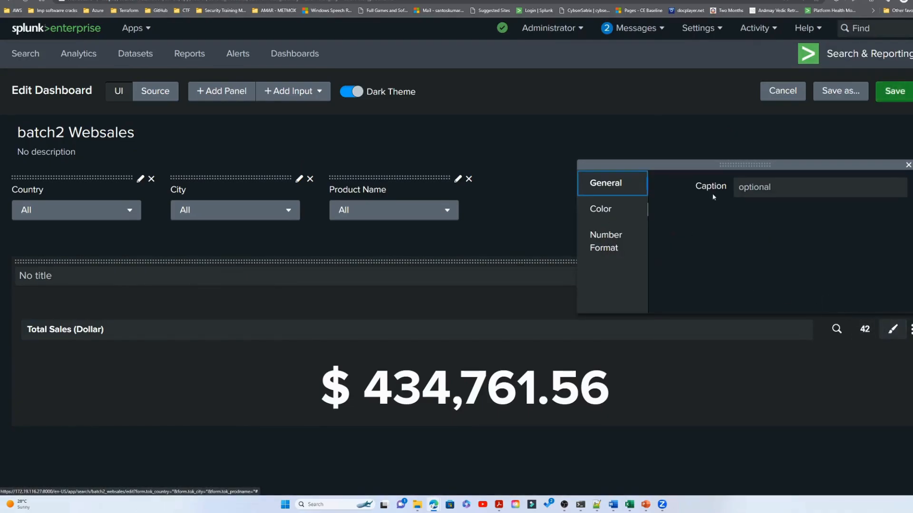
click(754, 189)
click(598, 211)
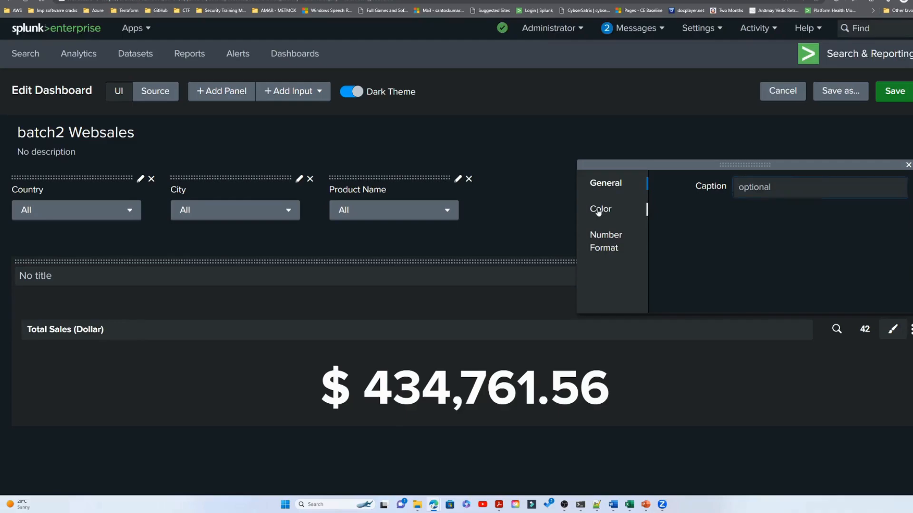
click(768, 195)
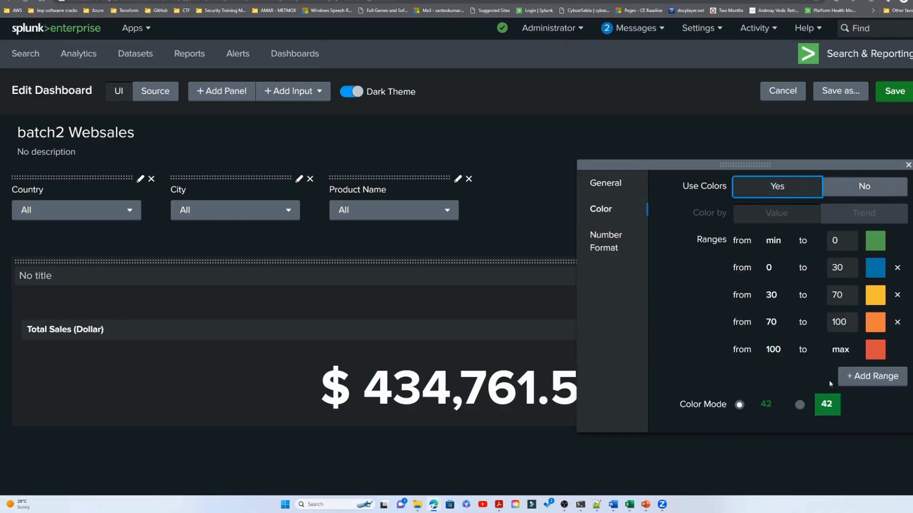
click(799, 405)
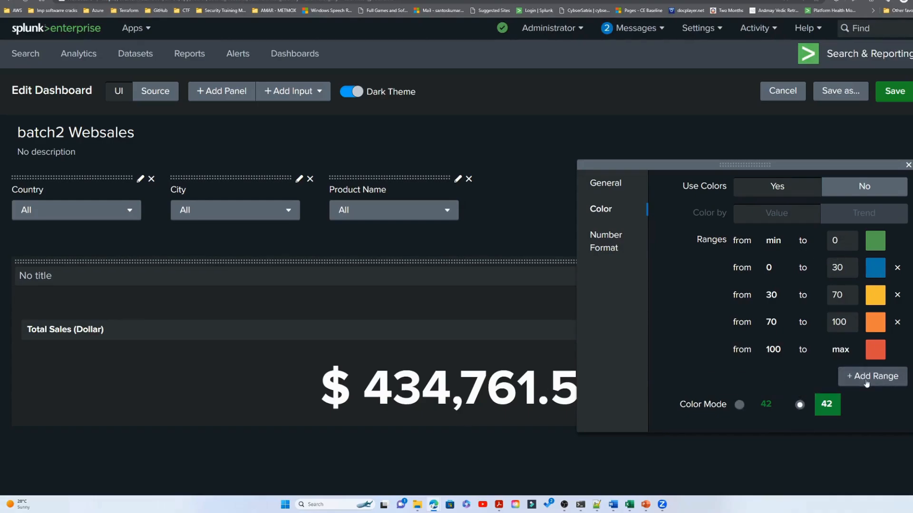
click(670, 148)
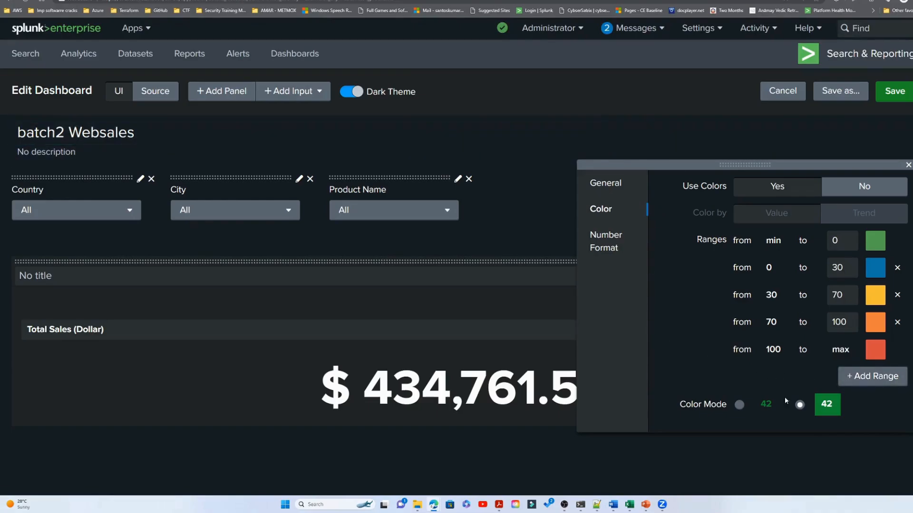
click(908, 165)
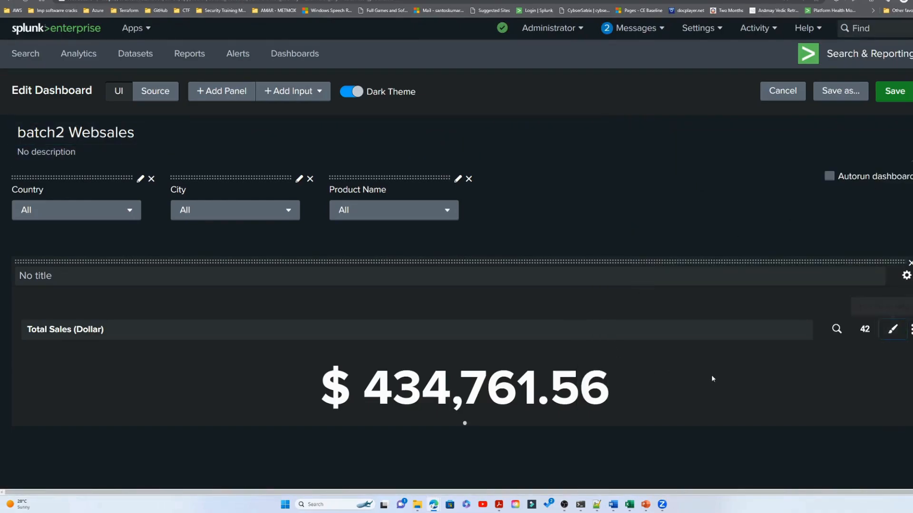
- Turn off the use of colors for the Total Sales (Dollar) single value
click(892, 330)
click(605, 220)
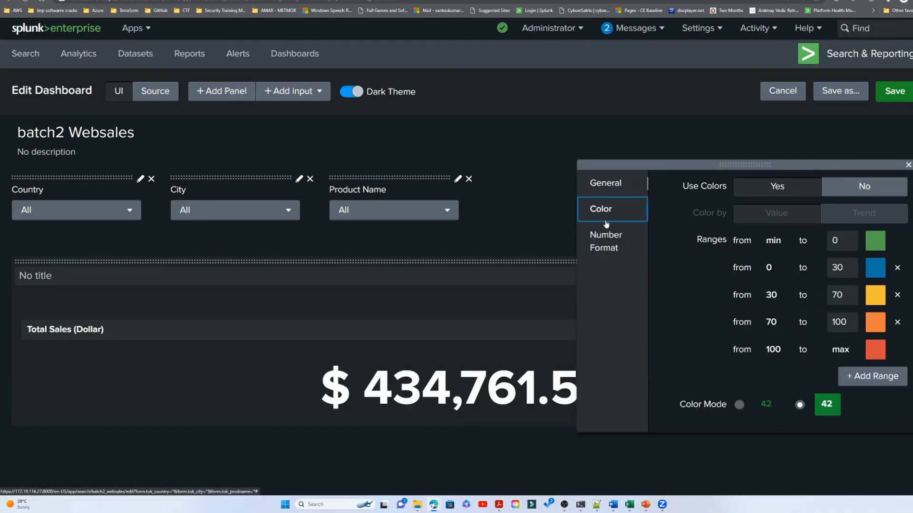
click(821, 412)
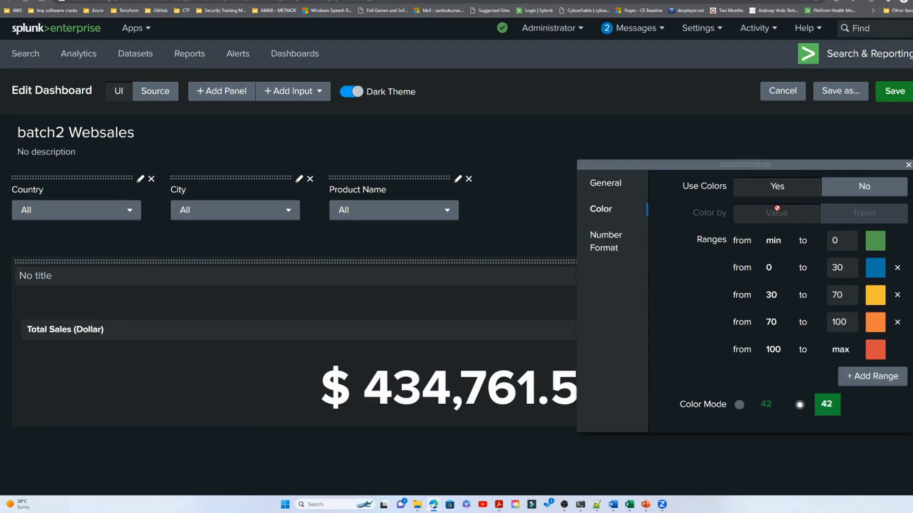
click(839, 248)
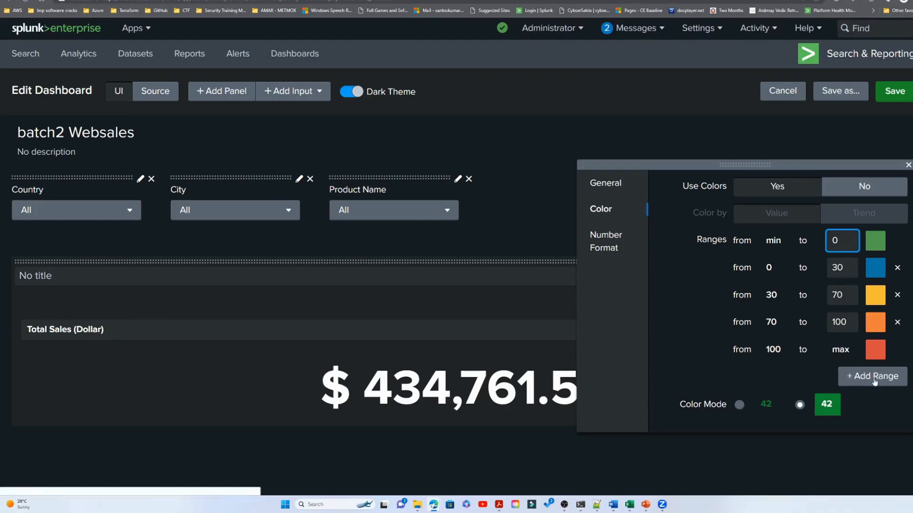
click(875, 351)
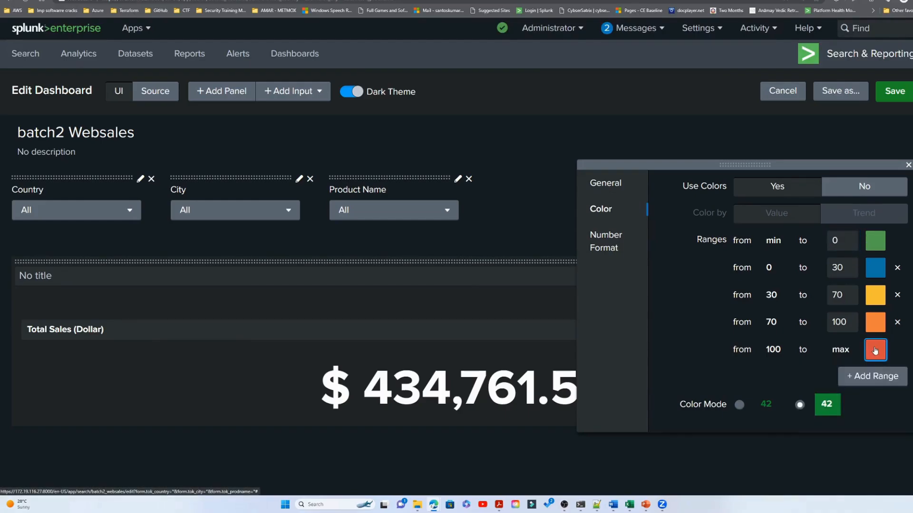
click(864, 186)
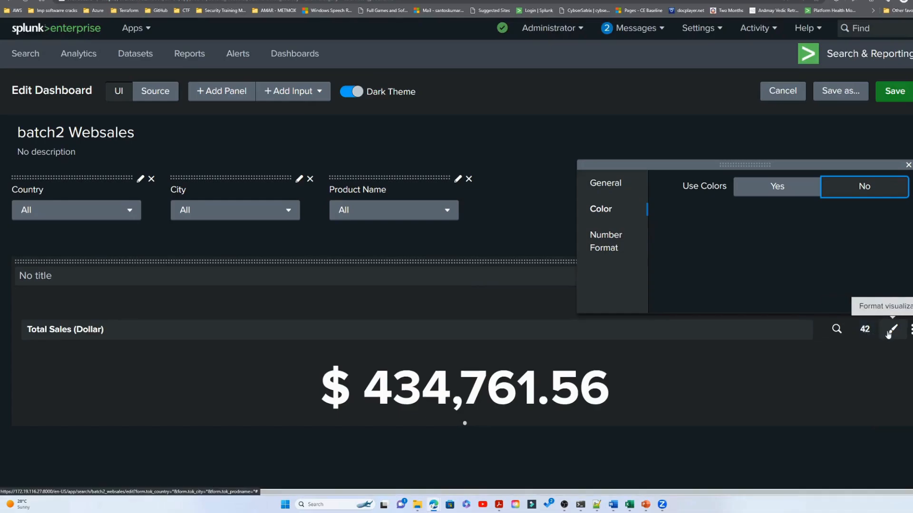
- Remove the eval tostring part from the Total Sales (Dollar) search, leaving | stats sum(sale_price) as TotalSales, and apply it
click(836, 329)
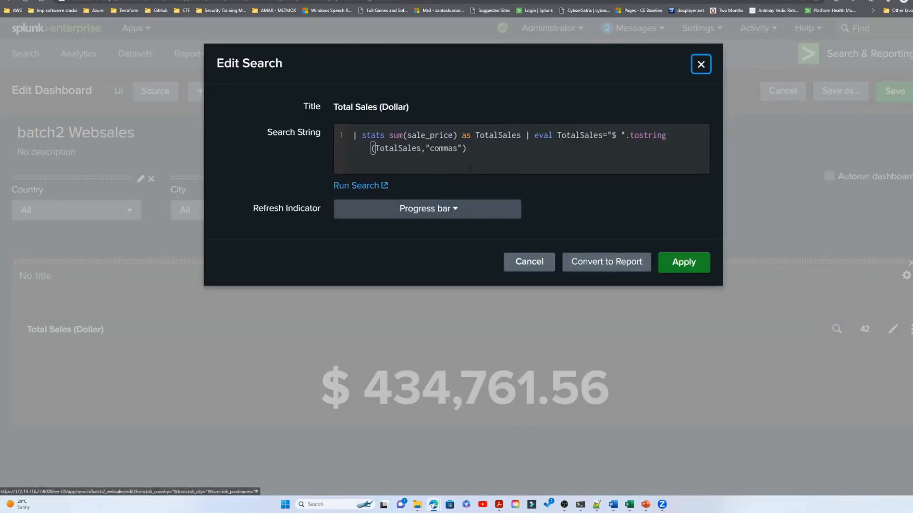
drag(467, 148, 525, 135)
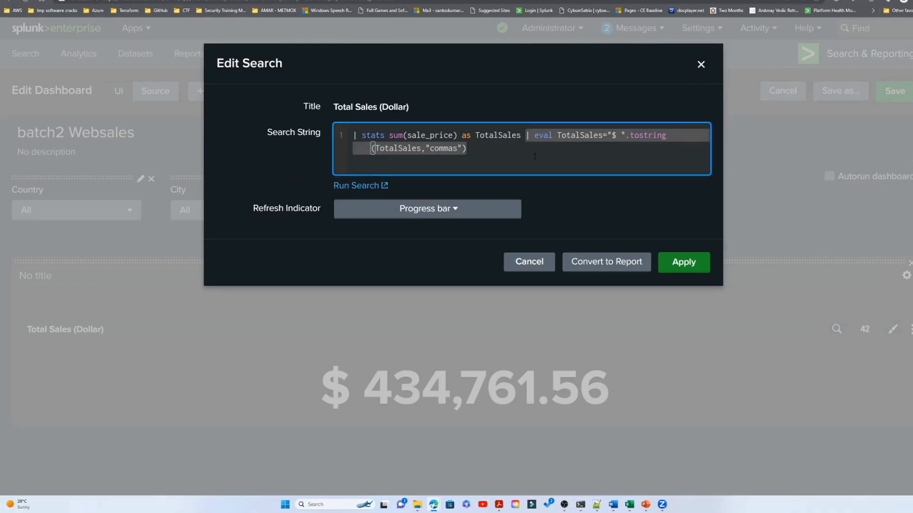
key(BackSpace)
click(678, 264)
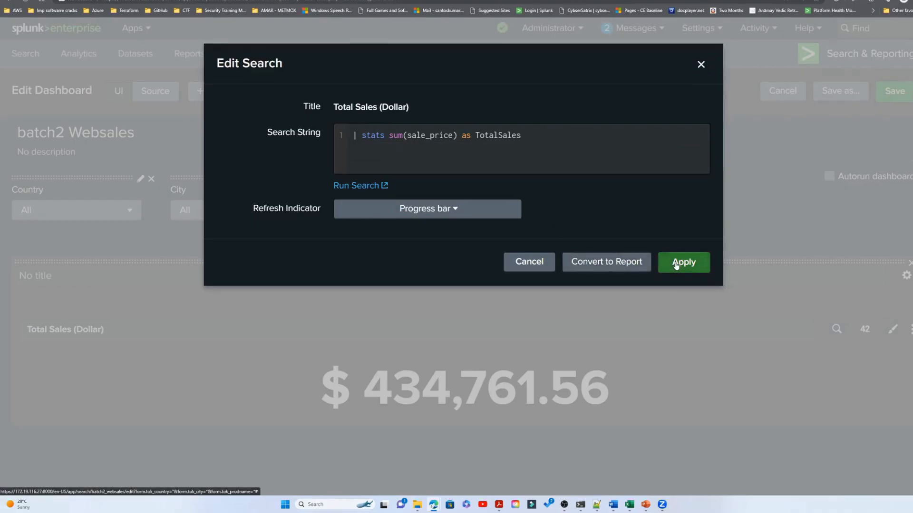
- Enable colors for the Total Sales (Dollar) single value and set its color mode to the filled background
click(865, 329)
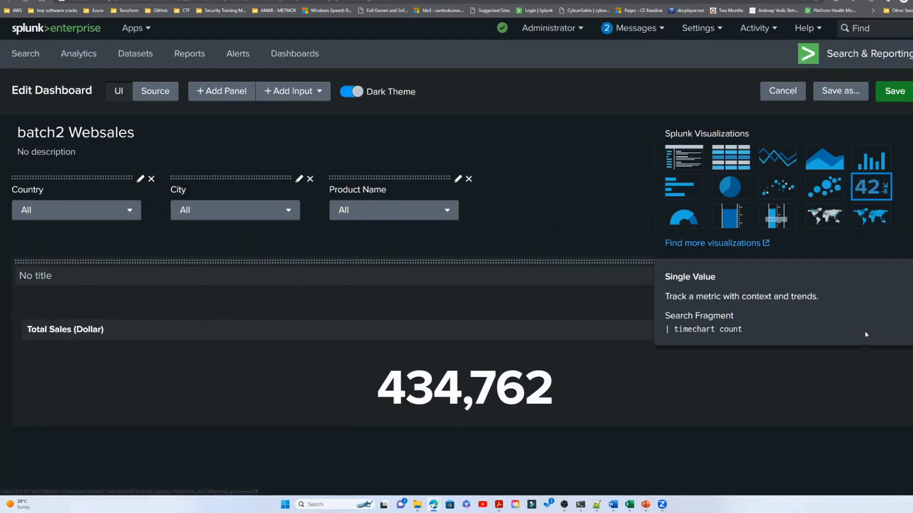
click(840, 375)
click(892, 329)
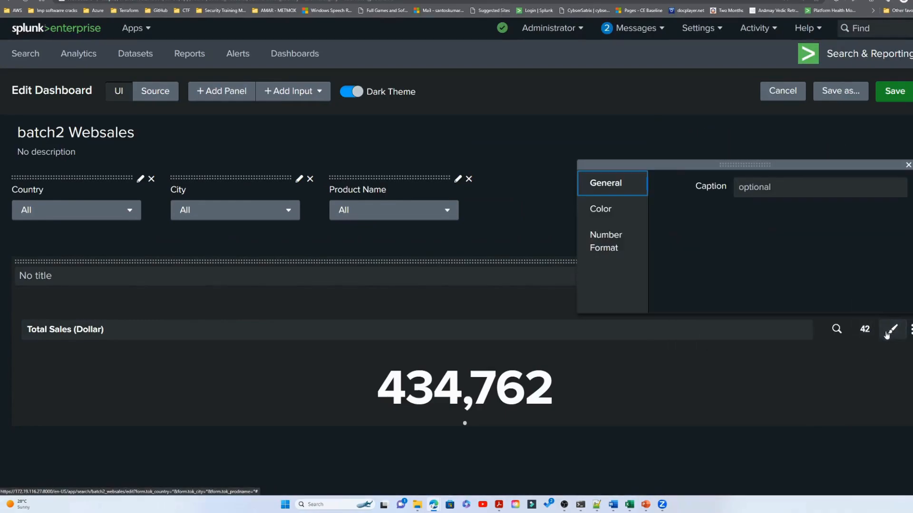
click(601, 209)
click(777, 186)
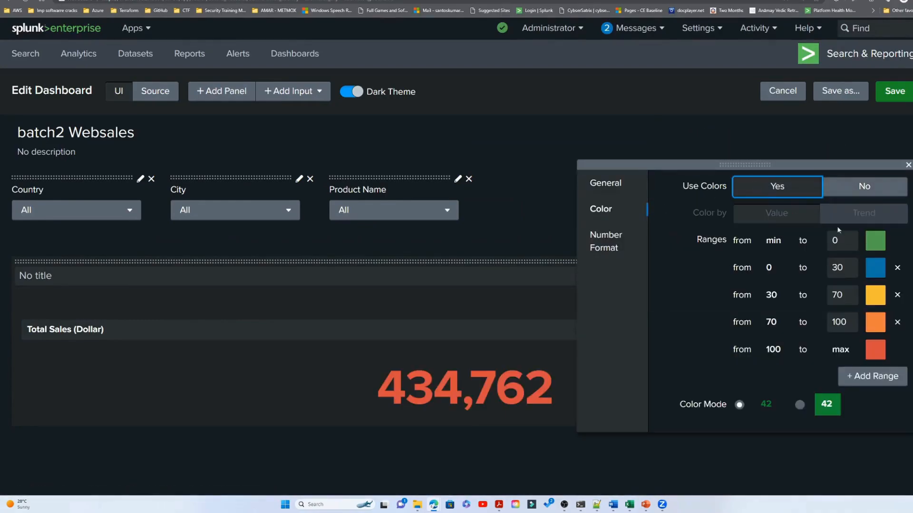
click(800, 405)
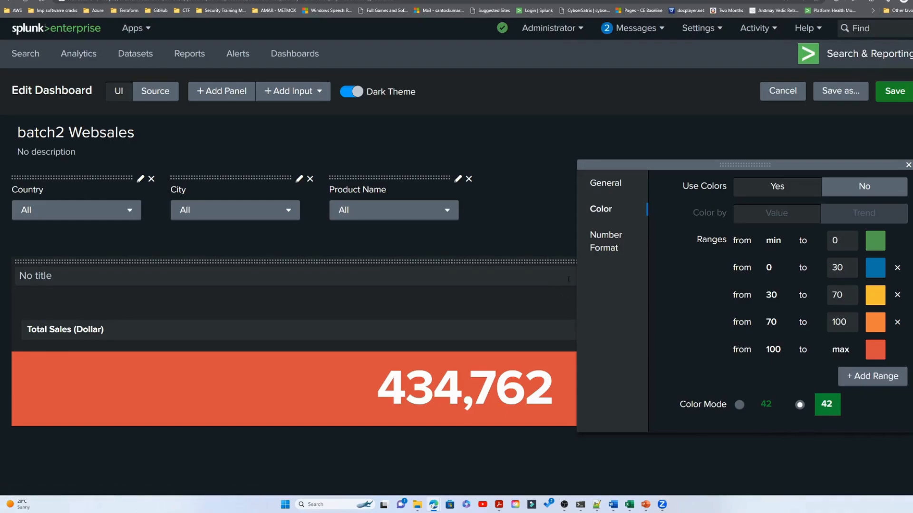
click(404, 154)
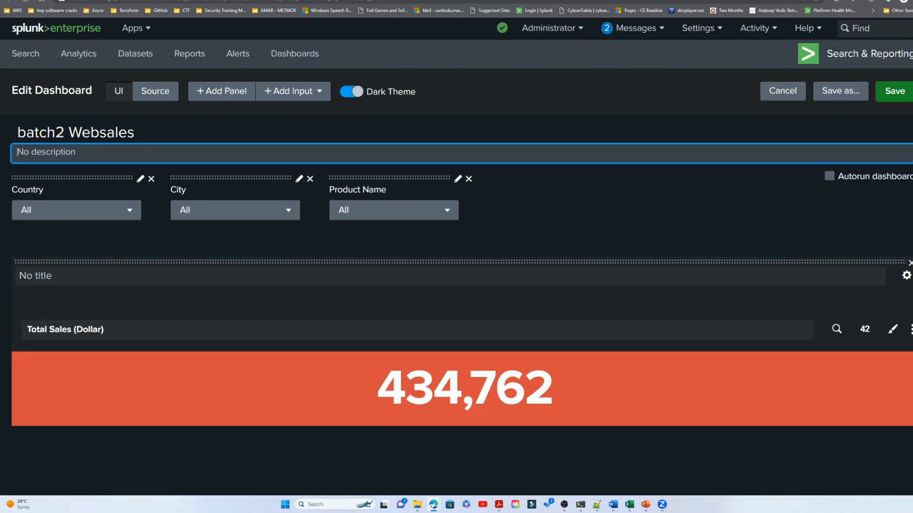
- Go to the New Search page and delete the stats and eval lines at the end of the query
key(alt+Tab)
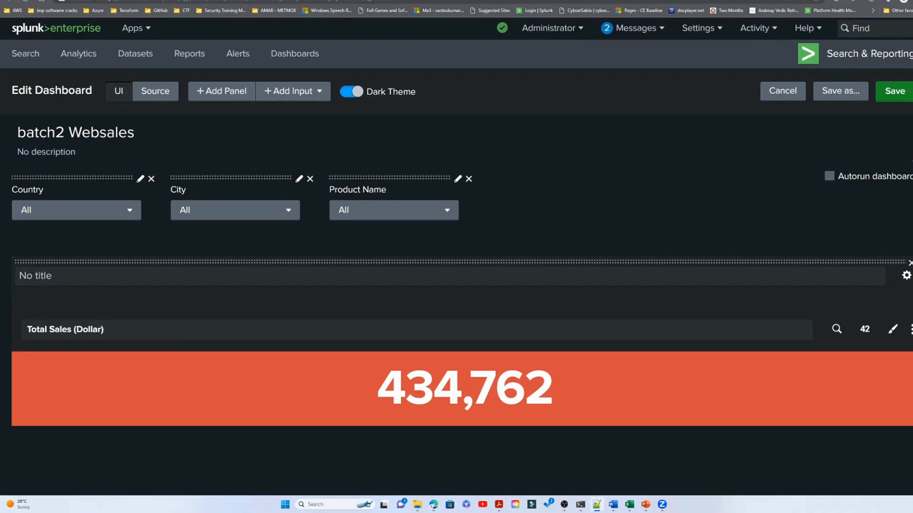
click(223, 1)
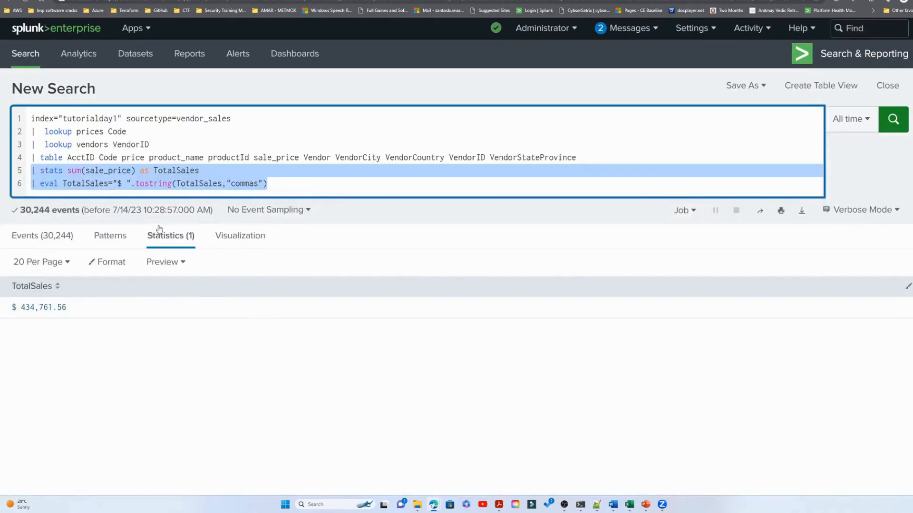
click(110, 185)
drag(33, 175, 291, 188)
- Add the line | stats sum(sale_price) as TotalSales after the table command in the query
text(| )
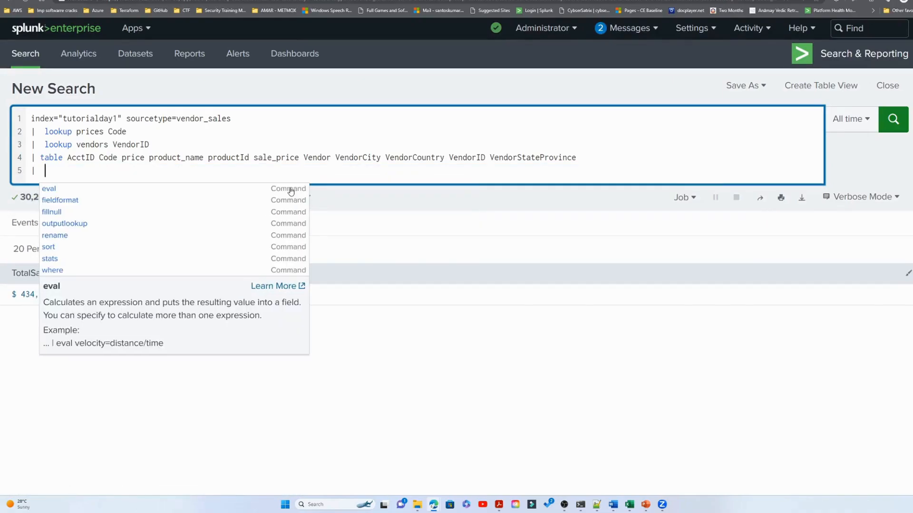
text( srars)
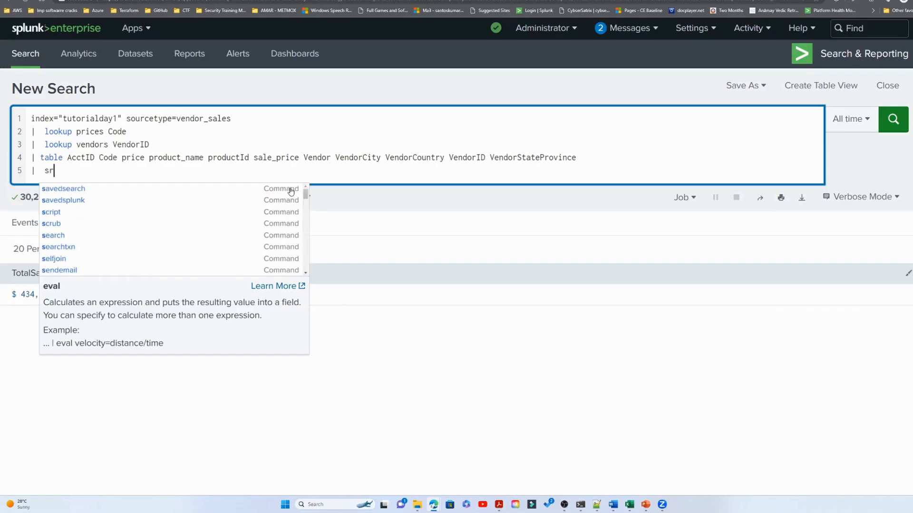
key(BackSpace)
key(BackSpace)
key(BackSpace)
key(BackSpace)
text(tats)
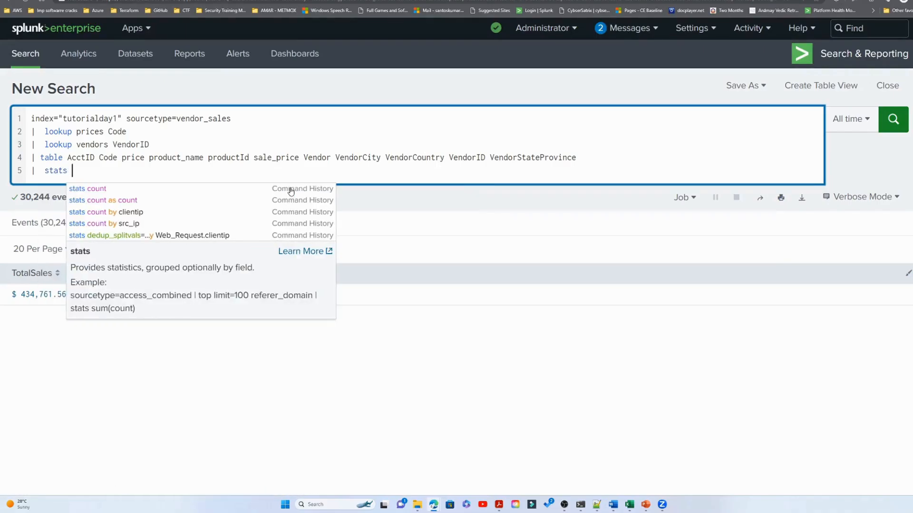
text( count by)
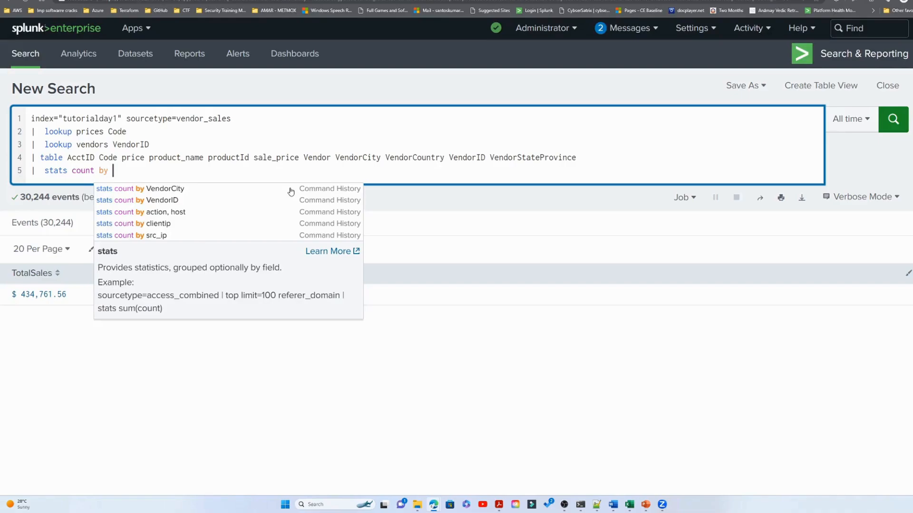
key(BackSpace)
key(BackSpace)
key(BackSpace)
key(BackSpace)
key(BackSpace)
key(BackSpace)
key(BackSpace)
key(BackSpace)
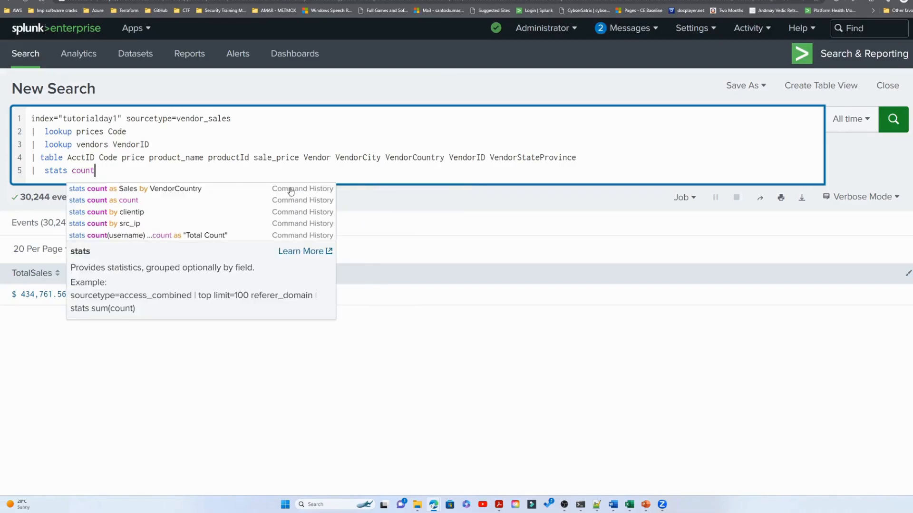
key(BackSpace)
text(sum)
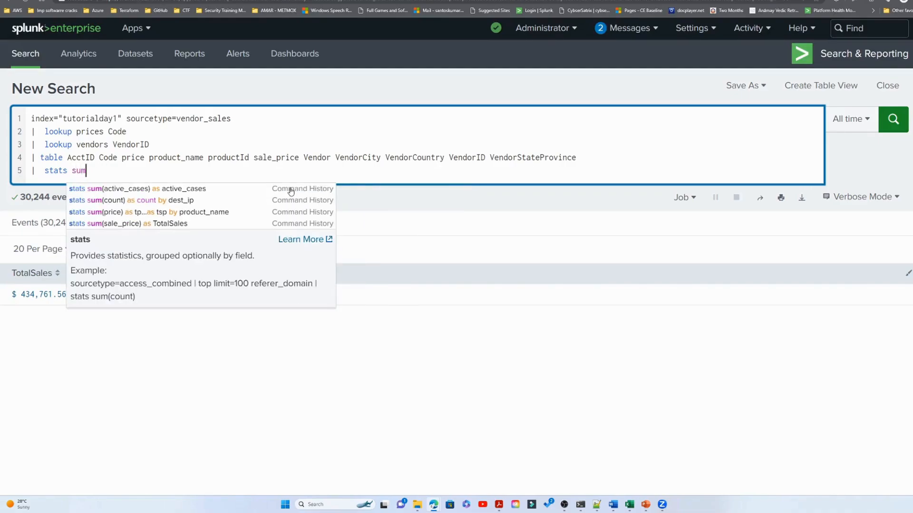
text((sales)
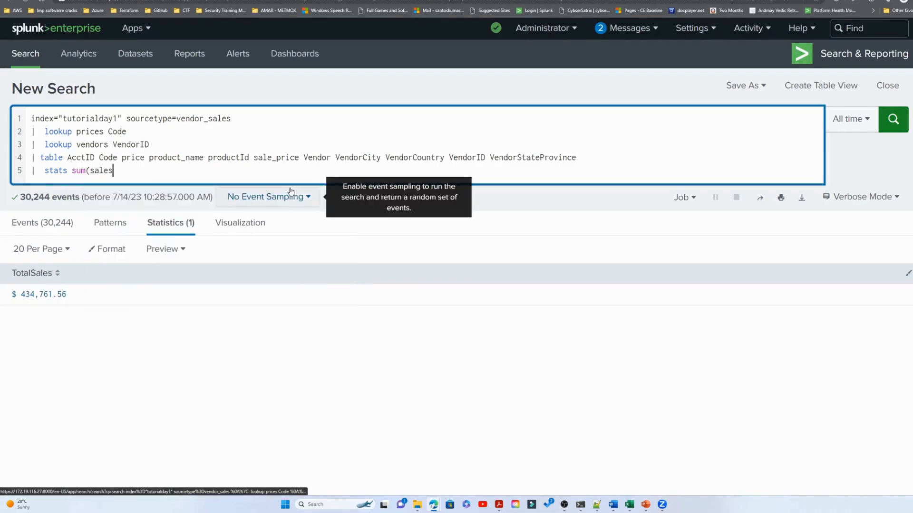
key(BackSpace)
text(_)
click(166, 189)
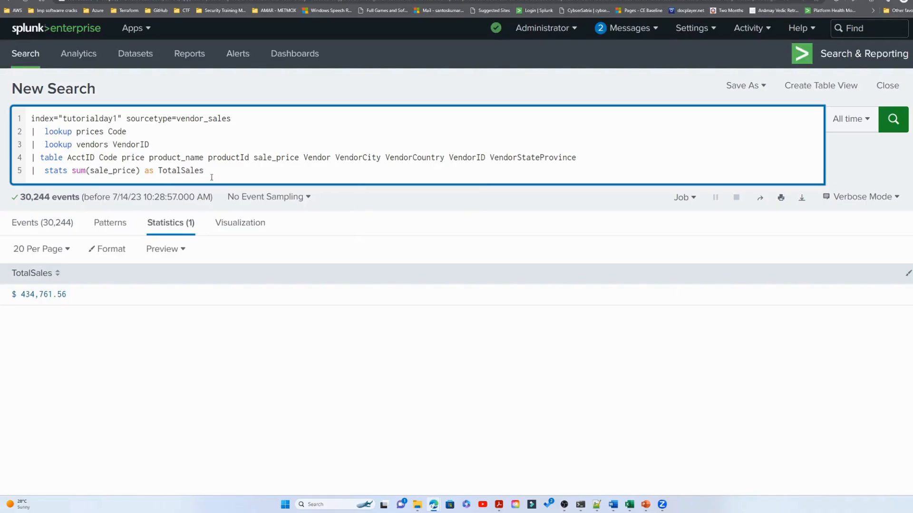
- Group the TotalSales sum by VendorCountry and run the search
text(by VendorCountry)
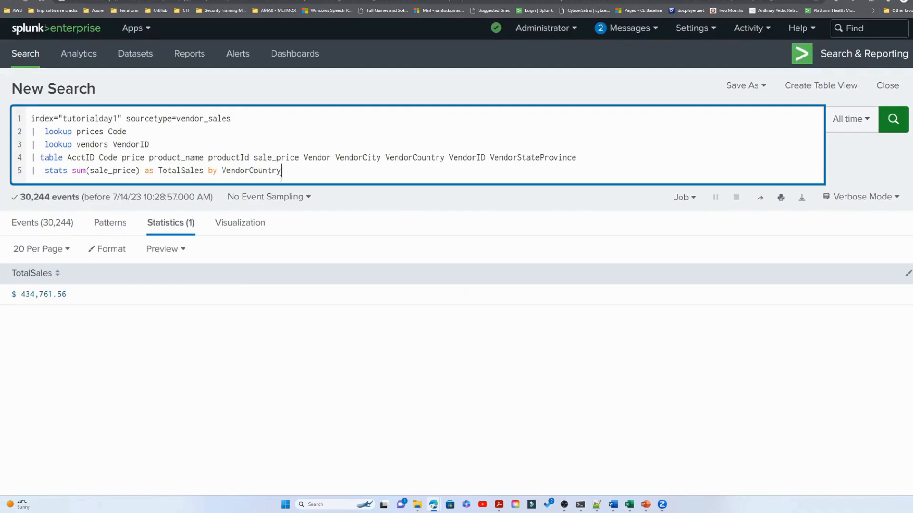
click(893, 119)
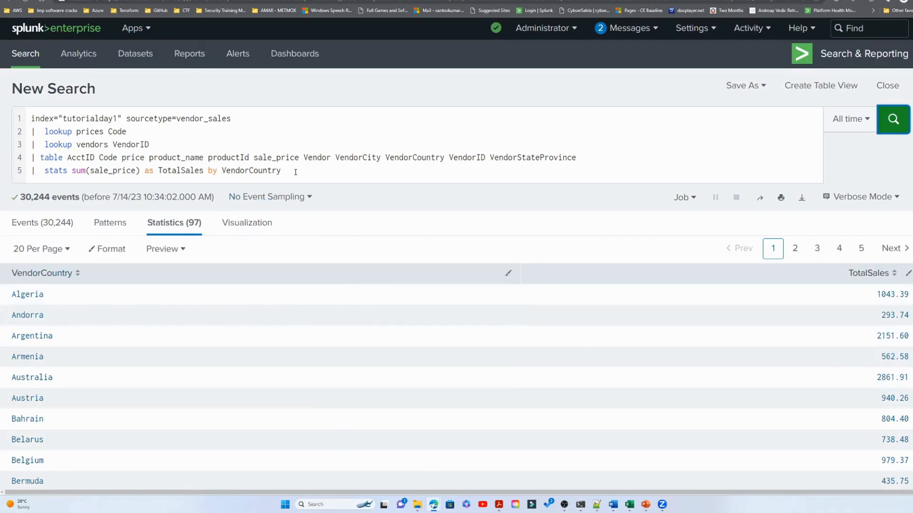
- Copy the stats line and try to add an untitled column chart panel with that search to the batch2 Websales dashboard
drag(291, 171, 30, 172)
key(ctrl+c)
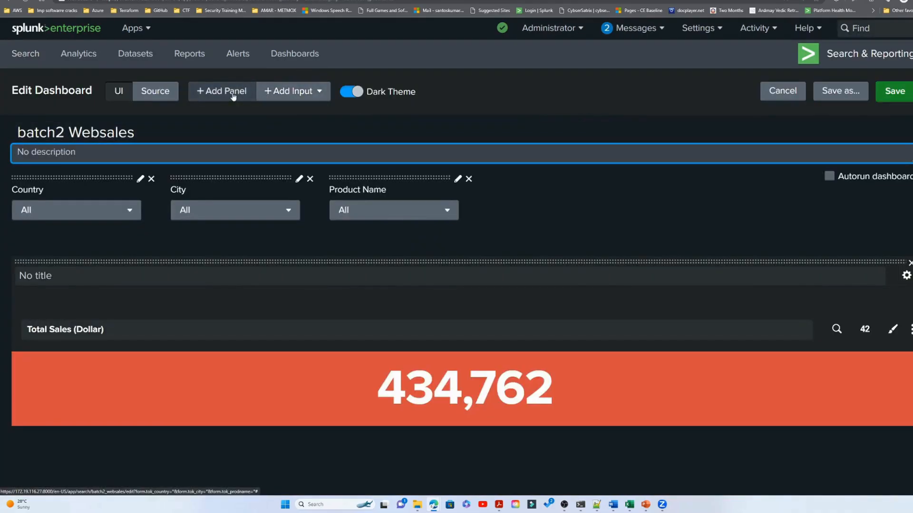
click(233, 94)
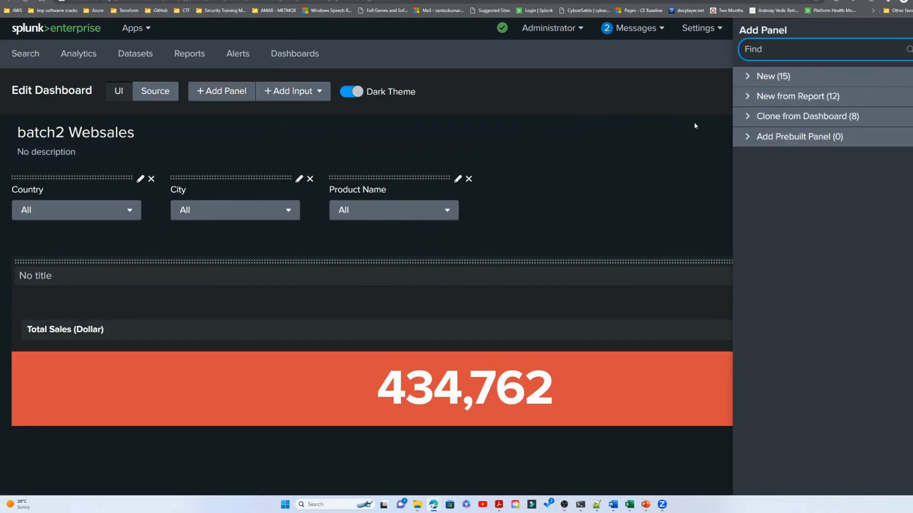
click(747, 81)
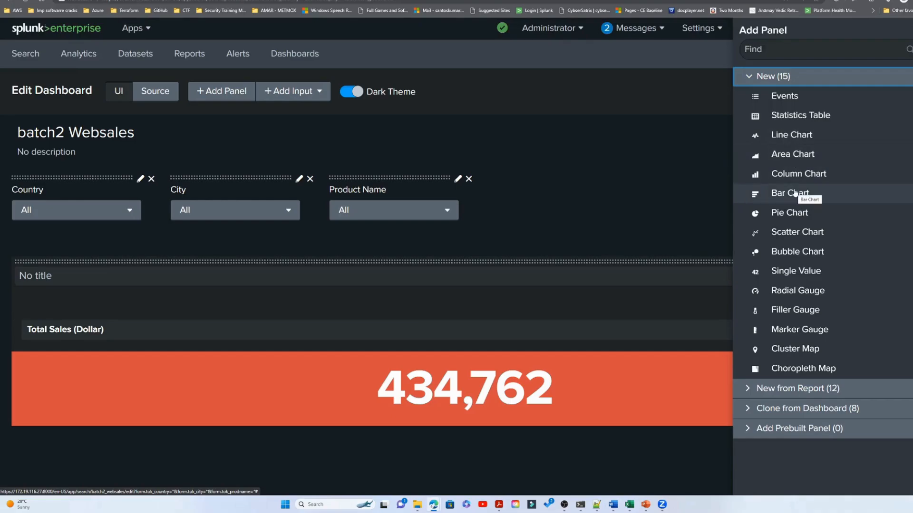
click(790, 175)
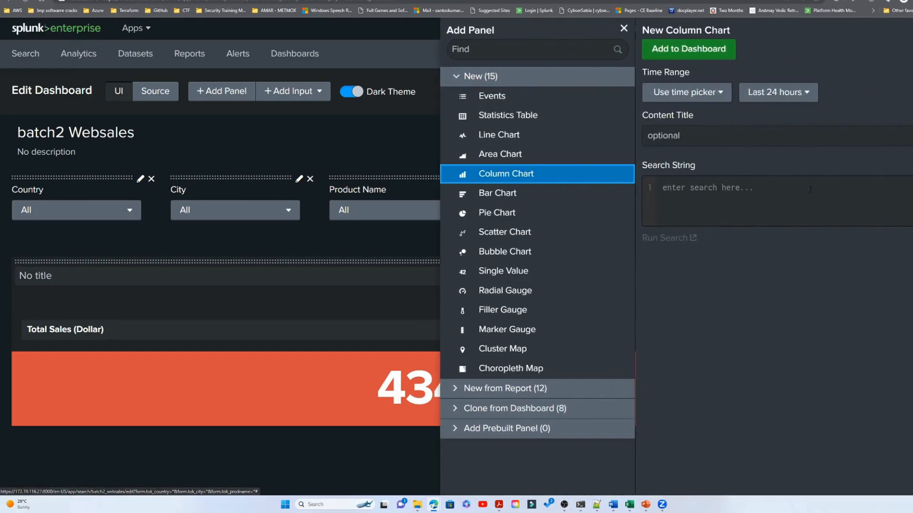
key(ctrl+v)
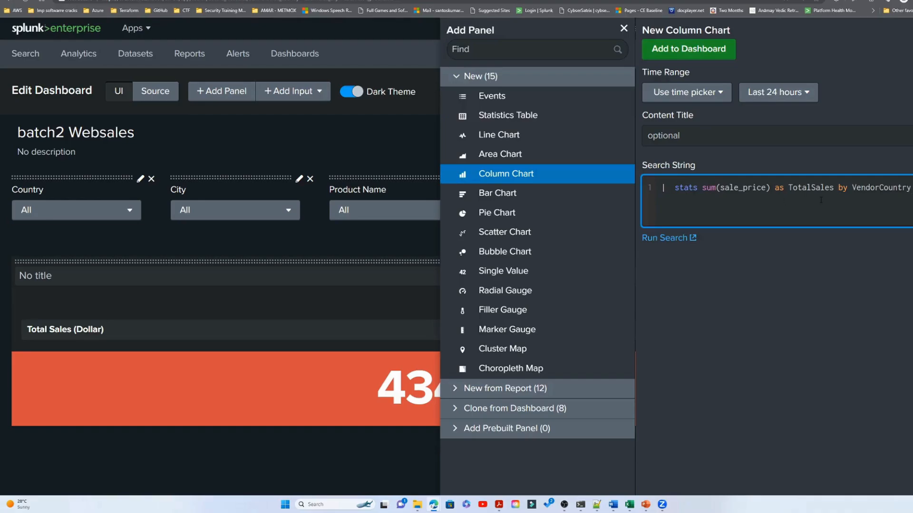
click(690, 142)
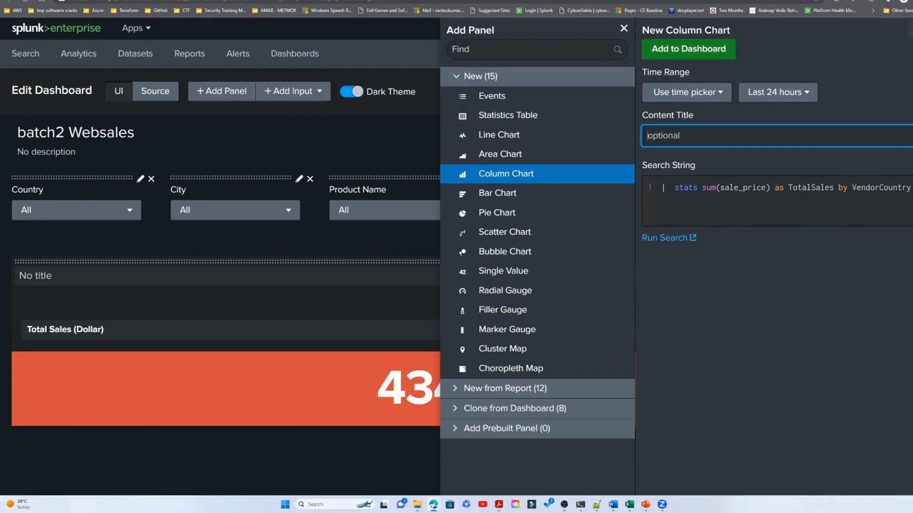
click(690, 49)
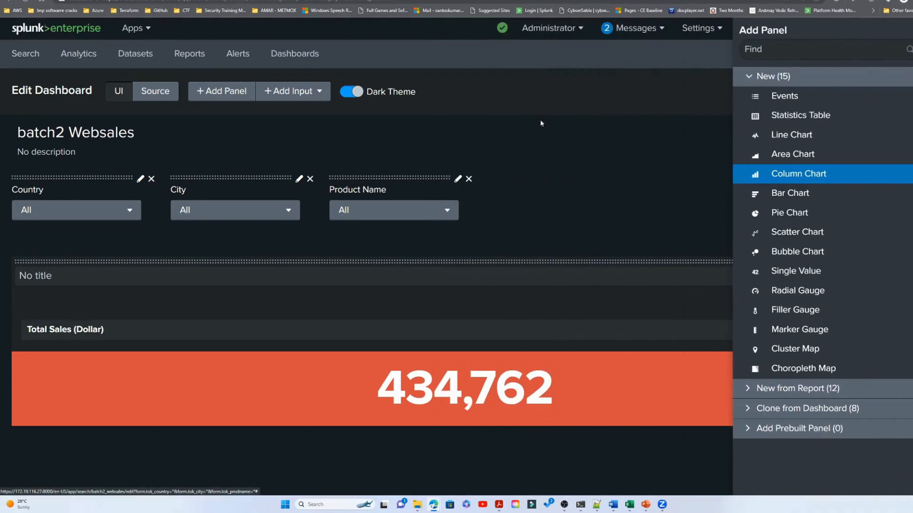
- Duplicate the Total Sales (Dollar) single element inside its existing panel in the dashboard source and preview the layout
click(161, 92)
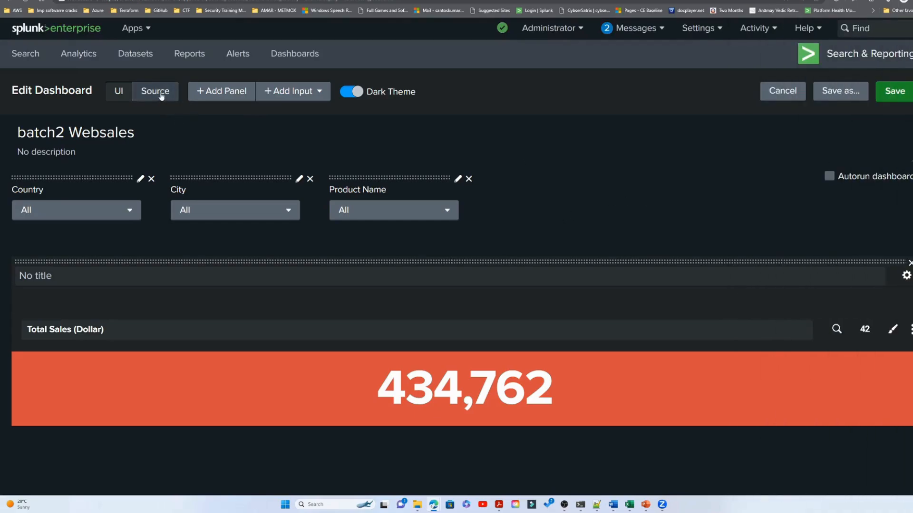
scroll(258, 273, down, 3)
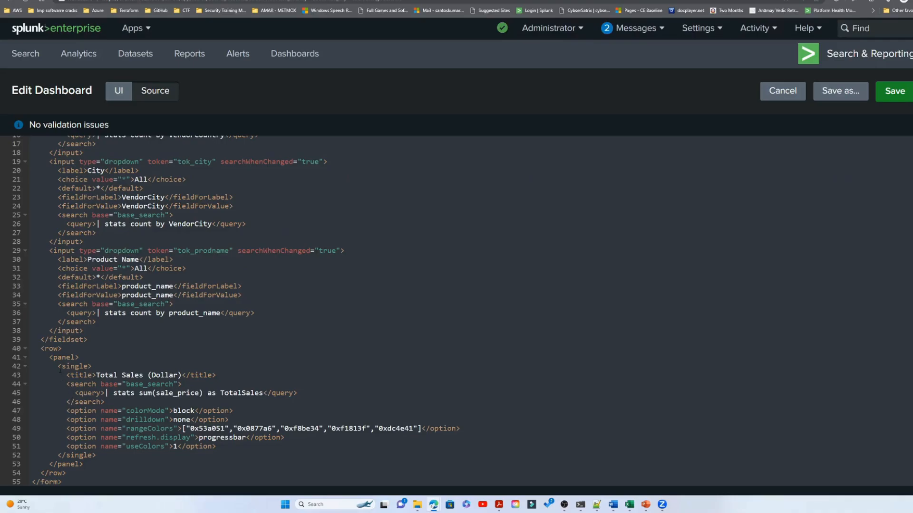
drag(58, 366, 93, 456)
key(ctrl+c)
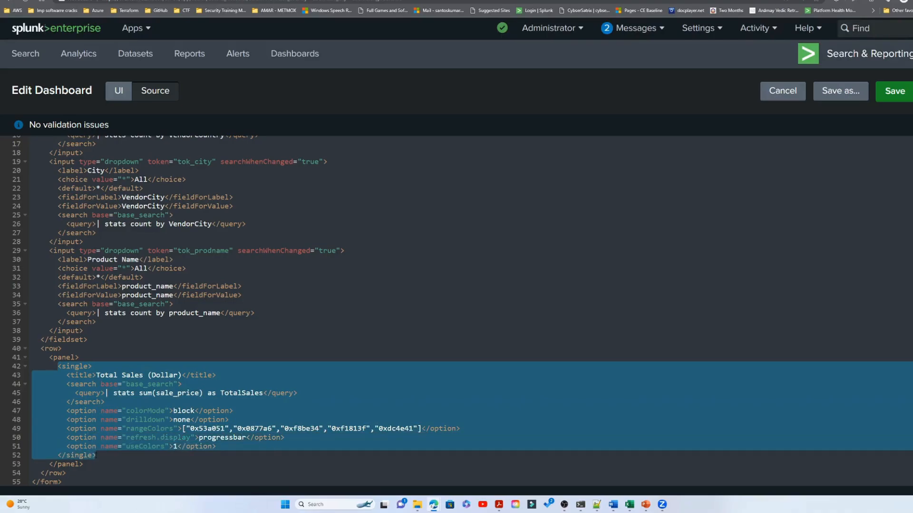
click(97, 455)
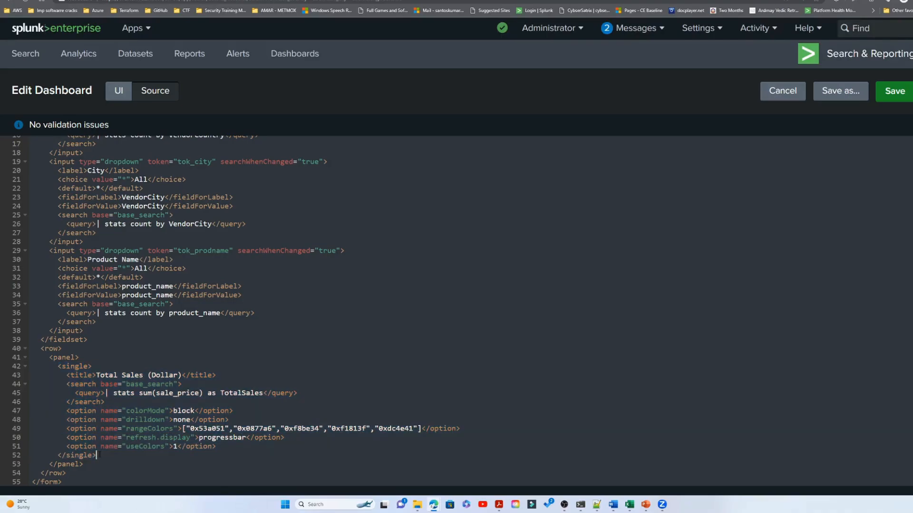
key(Return)
key(ctrl+v)
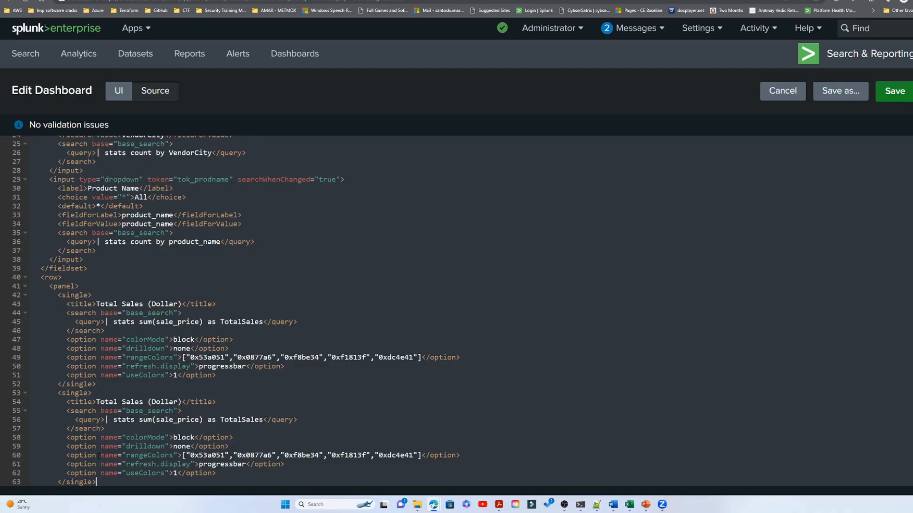
scroll(125, 420, down, 1)
click(119, 90)
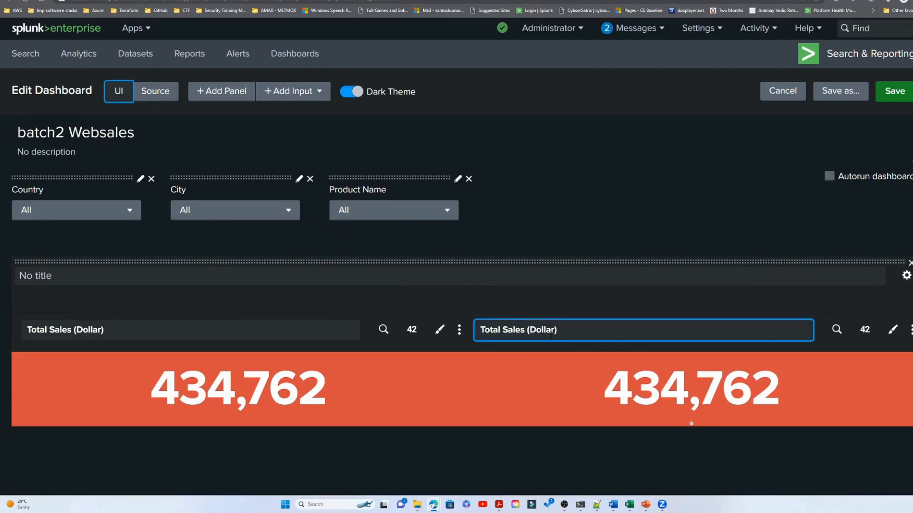
key(alt+Tab)
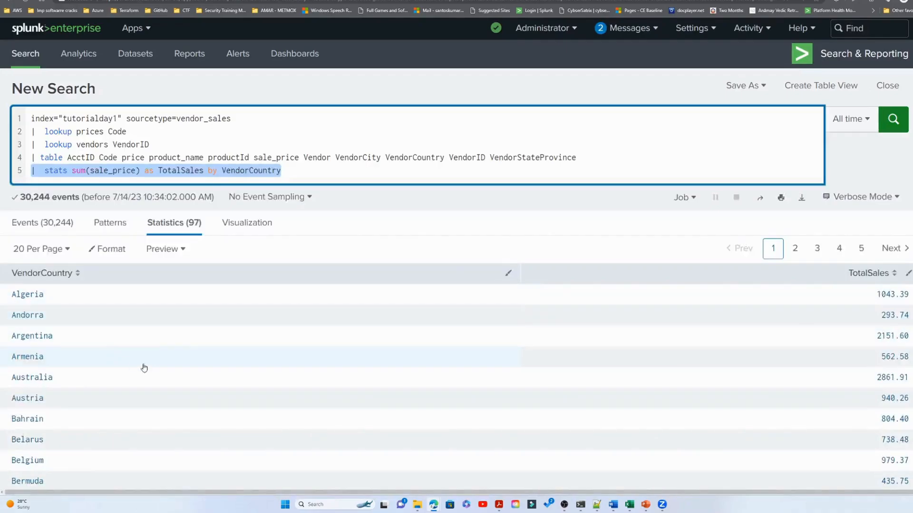
key(alt+Tab)
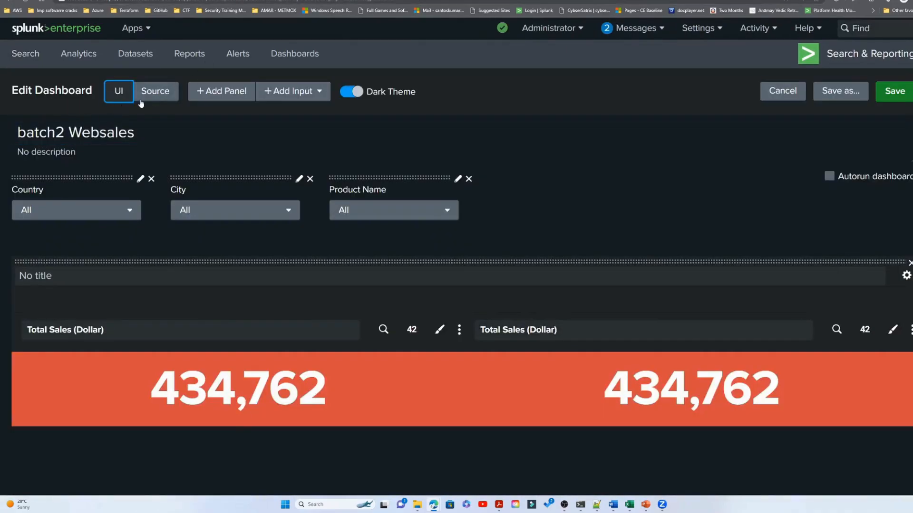
- Remove the duplicated single element from the panel in the dashboard source
click(137, 100)
scroll(80, 392, down, 4)
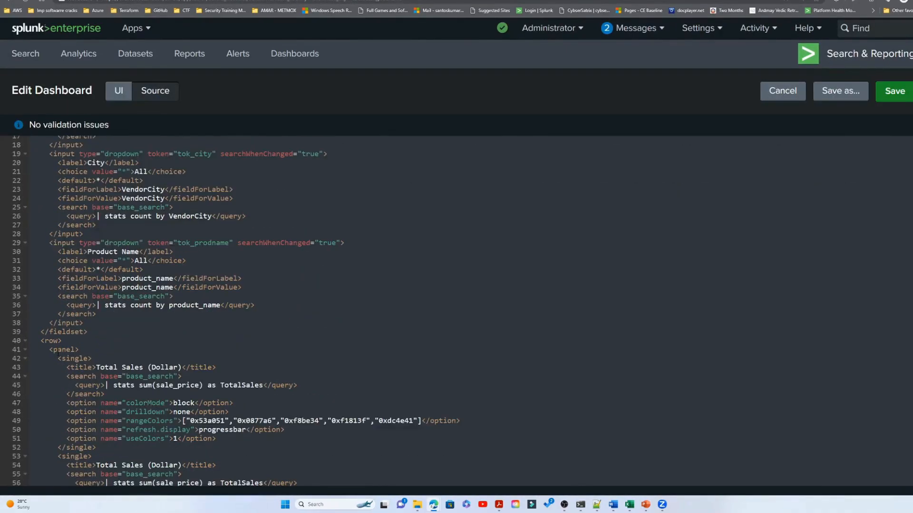
scroll(58, 354, down, 3)
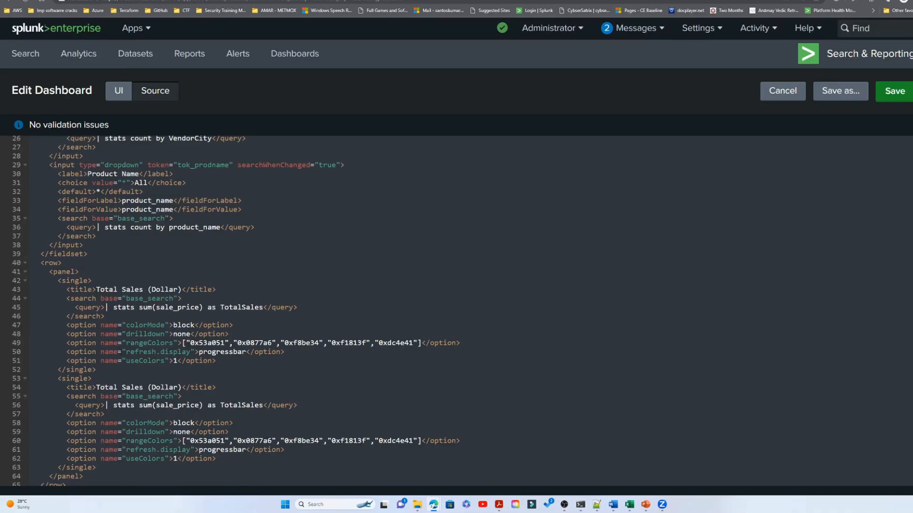
scroll(120, 355, up, 9)
scroll(126, 411, down, 10)
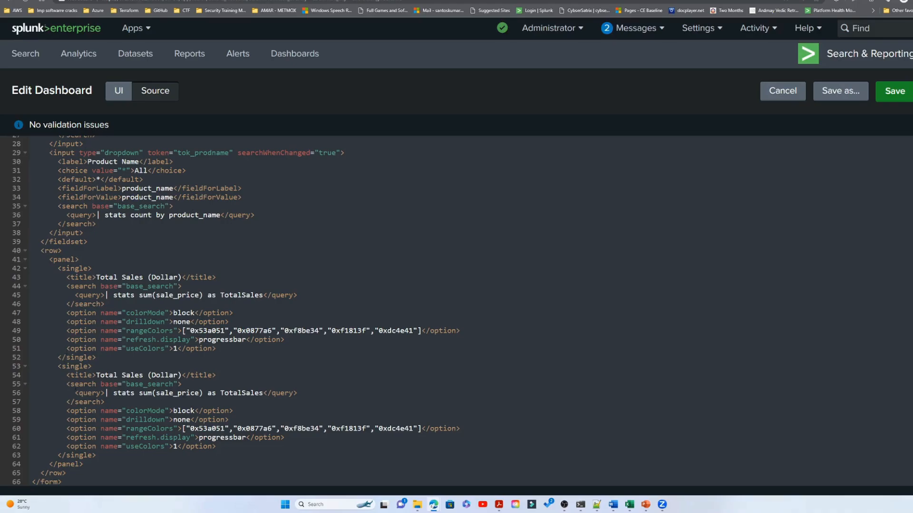
drag(58, 367, 102, 452)
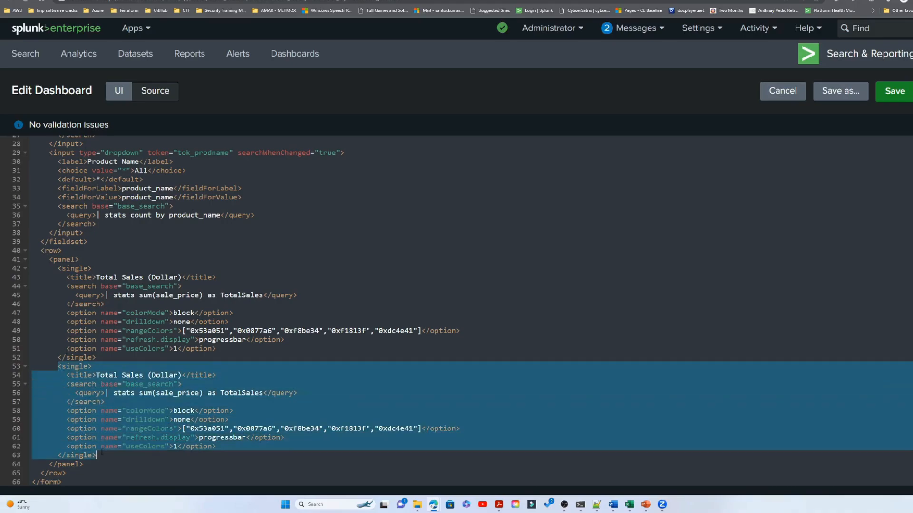
key(Delete)
key(BackSpace)
key(BackSpace)
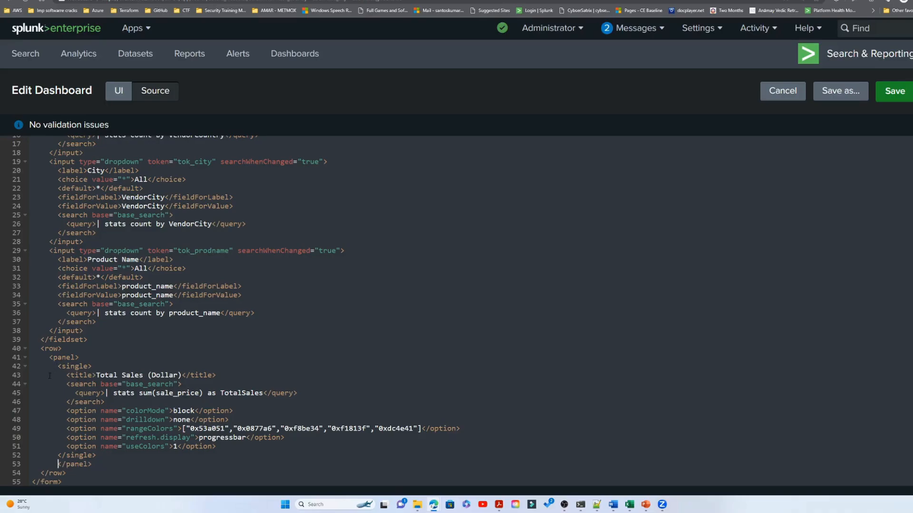
key(BackSpace)
- Duplicate the entire Total Sales (Dollar) panel block within its row in the source and return to the visual editor
drag(49, 357, 88, 464)
key(ctrl+c)
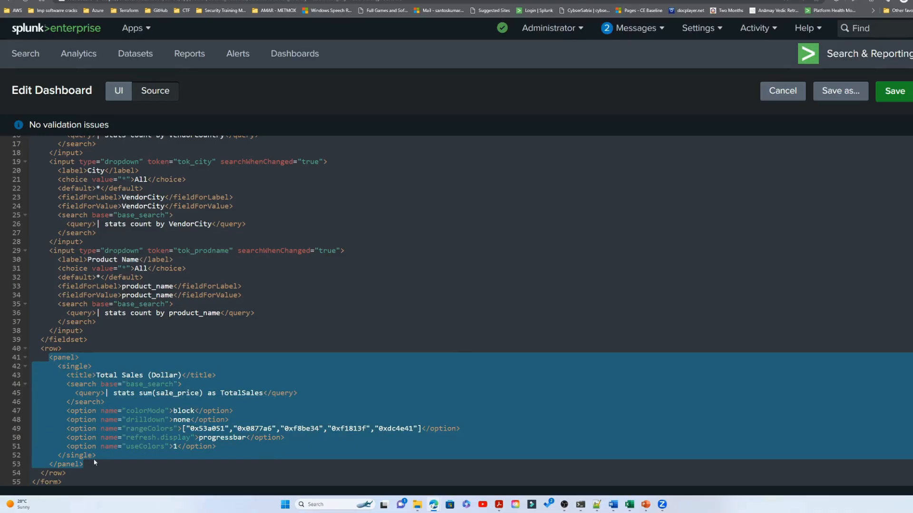
click(95, 467)
key(Return)
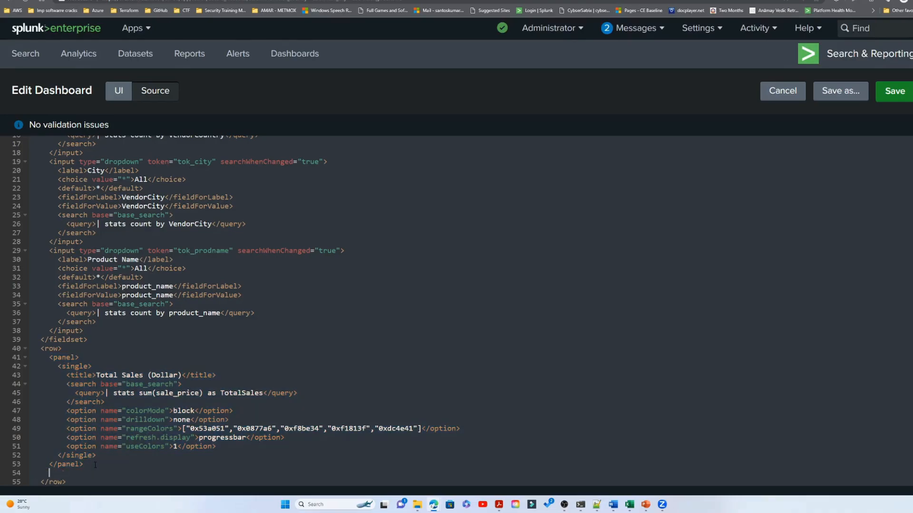
key(ctrl+v)
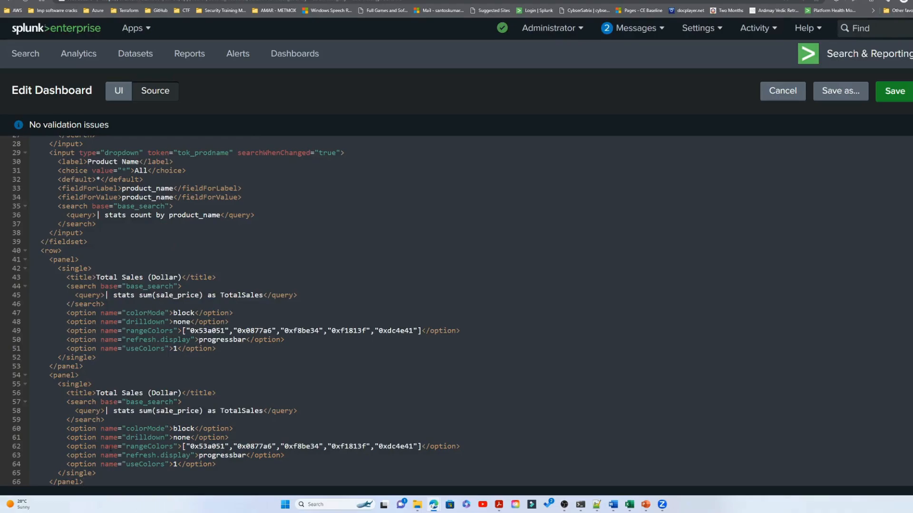
scroll(109, 456, down, 1)
click(118, 90)
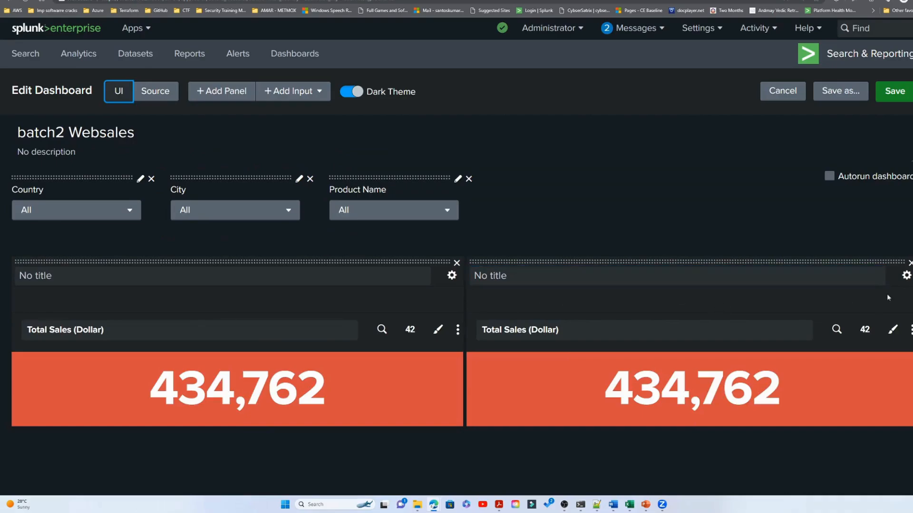
- Move the duplicated Total Sales (Dollar) panel into its own row beneath the original
drag(879, 262, 345, 436)
click(694, 335)
scroll(693, 335, down, 3)
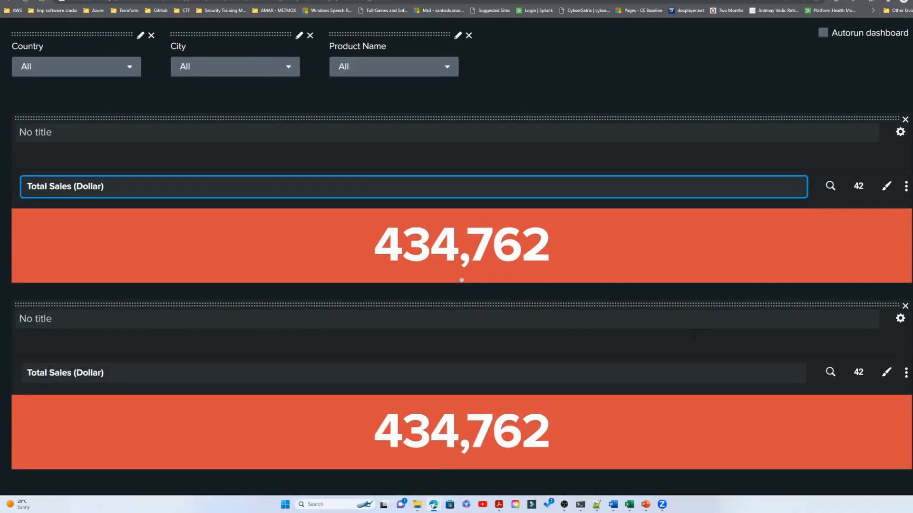
- Append by VendoCountry to the stats search of the lower panel and apply it
click(839, 378)
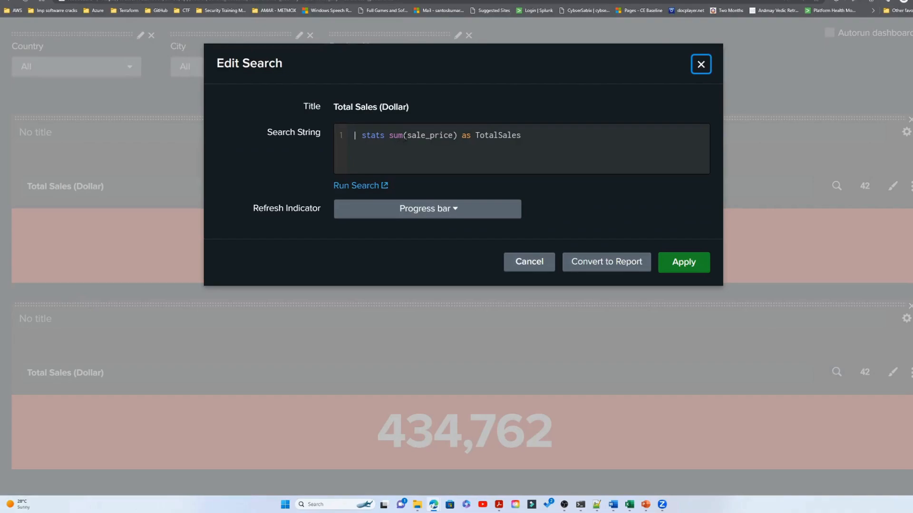
click(533, 136)
text(by VendoCountry)
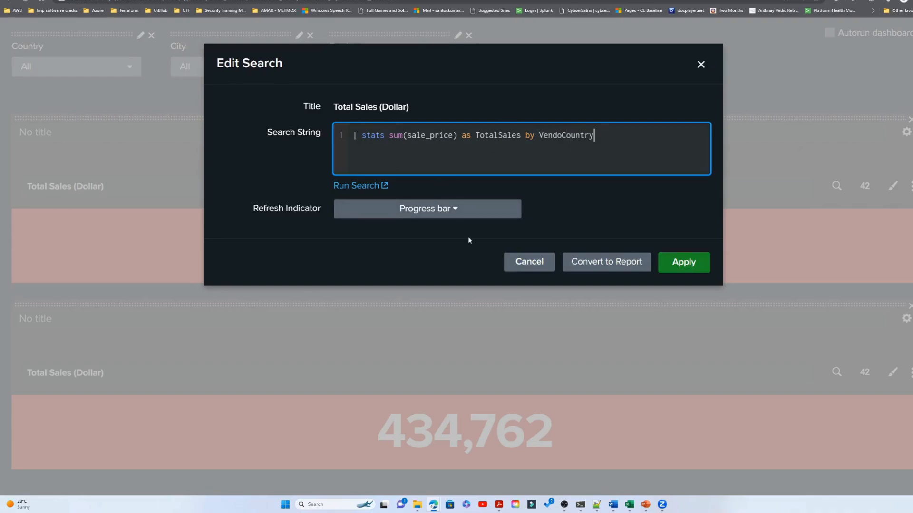
click(675, 268)
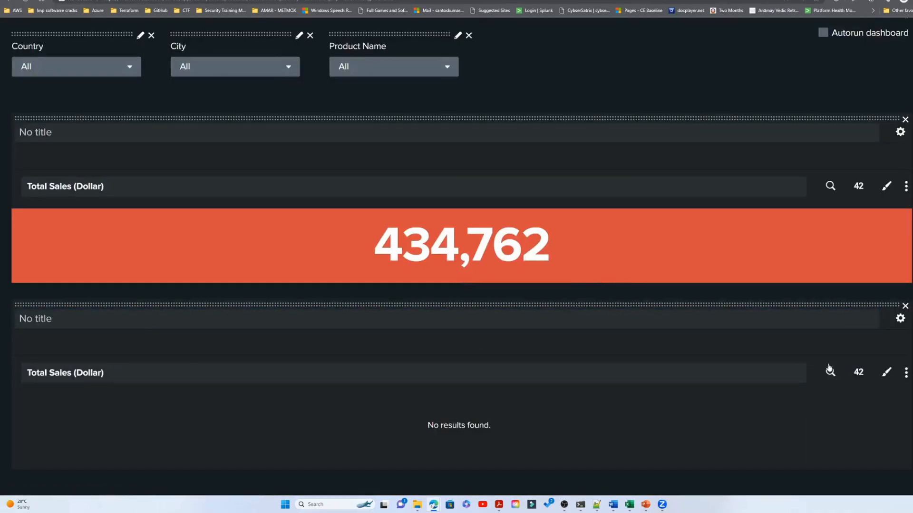
- Replace the lower visualization's title with Country Wide Sales Breakup
click(103, 319)
click(104, 373)
drag(103, 373, 34, 374)
double_click(46, 373)
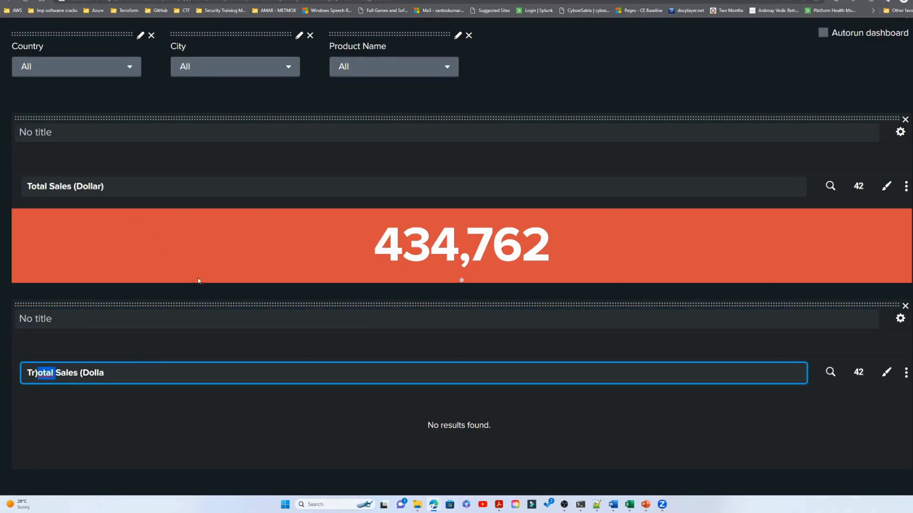
click(123, 404)
click(104, 374)
key(BackSpace)
key(BackSpace)
key(BackSpace)
key(BackSpace)
key(BackSpace)
key(BackSpace)
key(BackSpace)
key(BackSpace)
key(BackSpace)
key(BackSpace)
key(BackSpace)
key(BackSpace)
key(BackSpace)
key(BackSpace)
key(BackSpace)
key(BackSpace)
key(BackSpace)
key(BackSpace)
key(BackSpace)
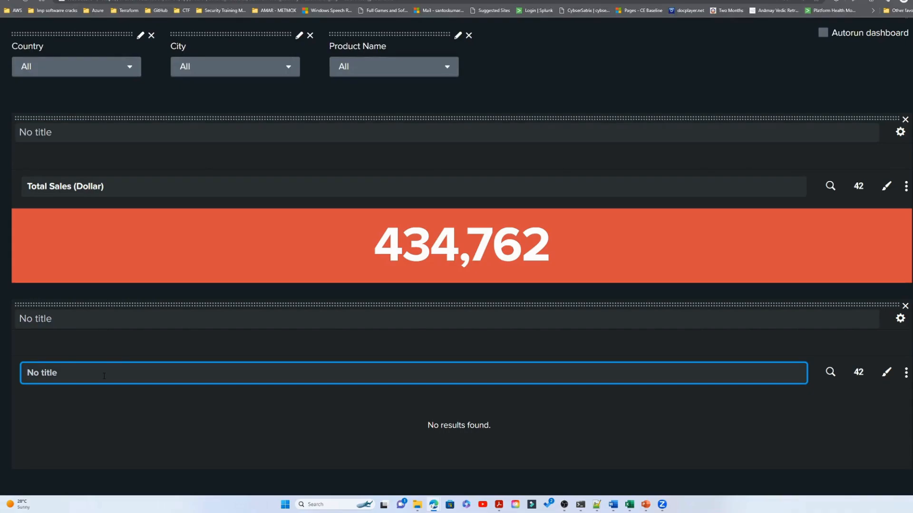
text(Countr)
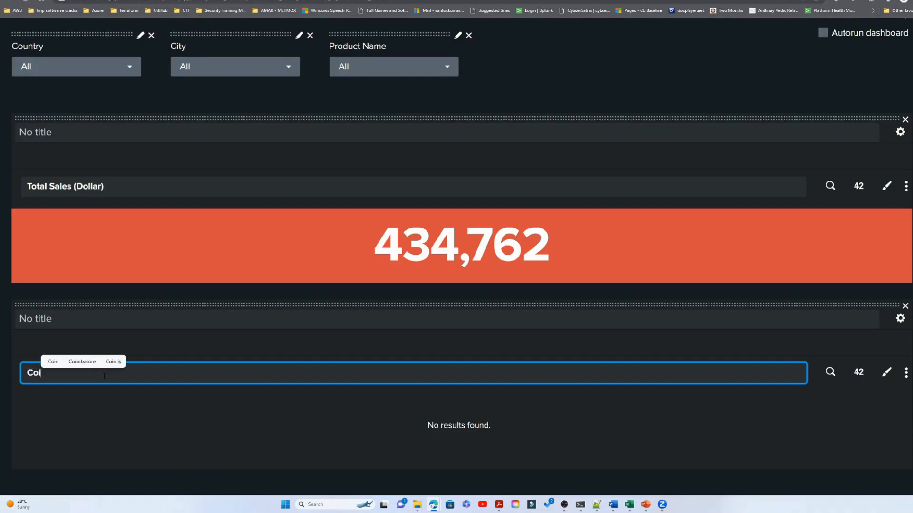
text(y Wide)
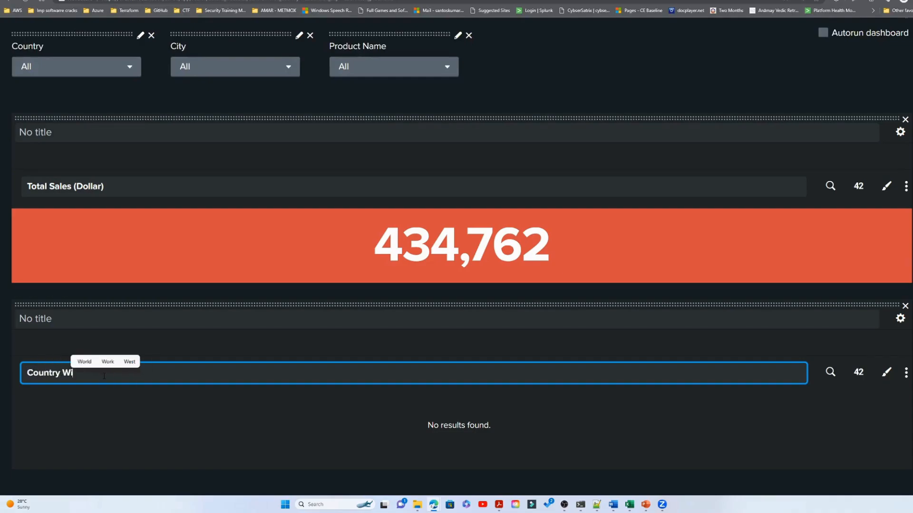
text( Sale)
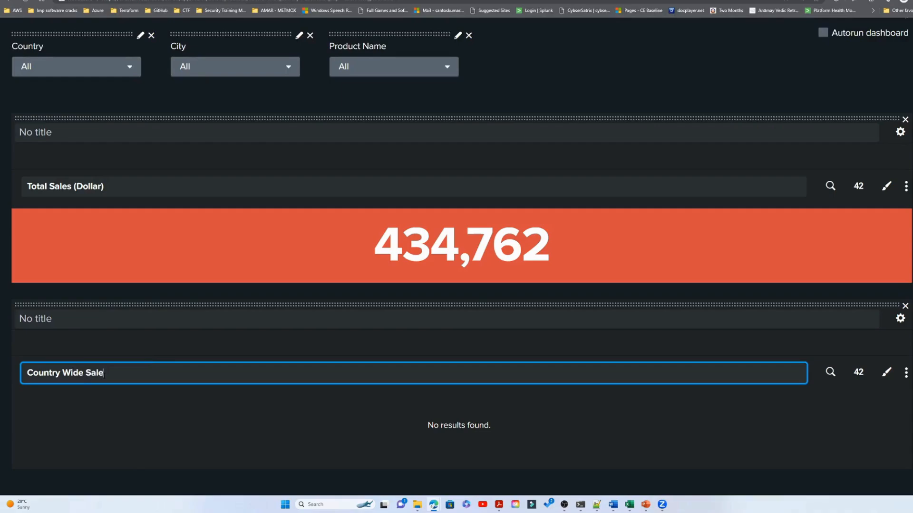
text(s Breakup)
click(272, 358)
- Correct the grouping field in the Country Wide Sales Breakup search to VendorCountry and apply it
click(829, 372)
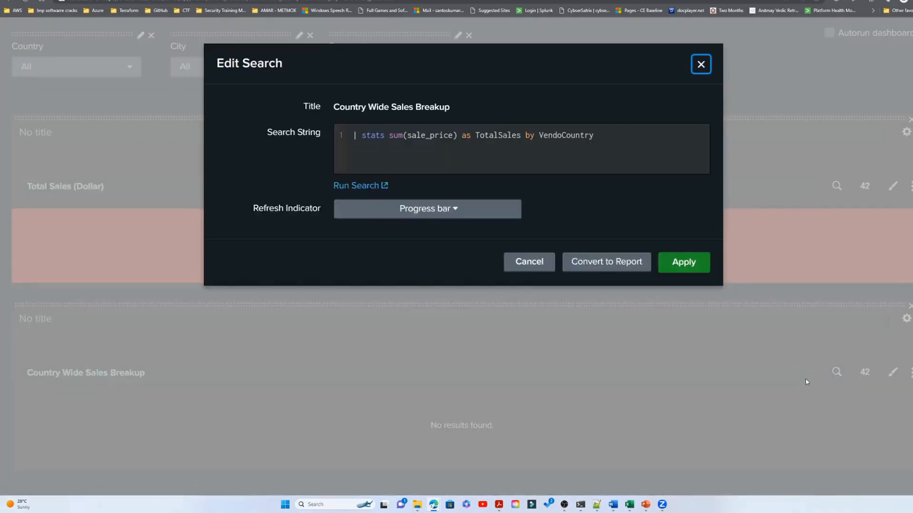
click(675, 272)
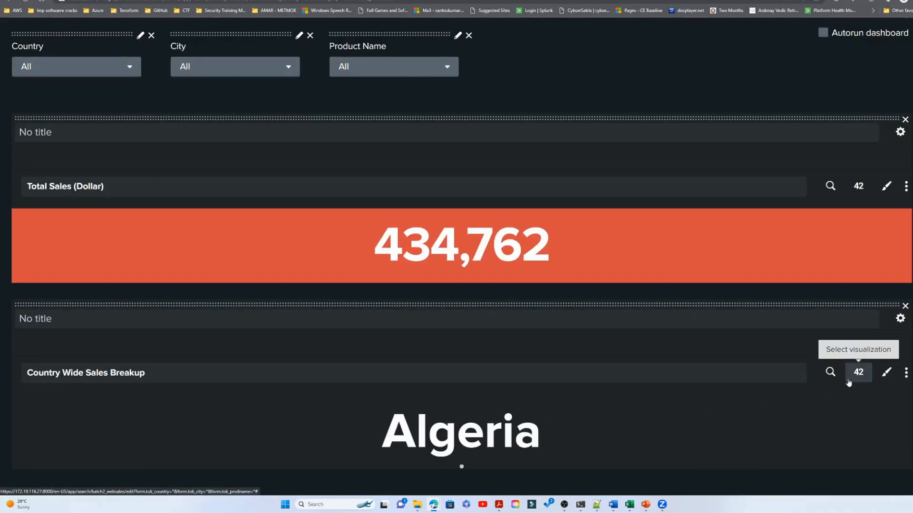
click(886, 376)
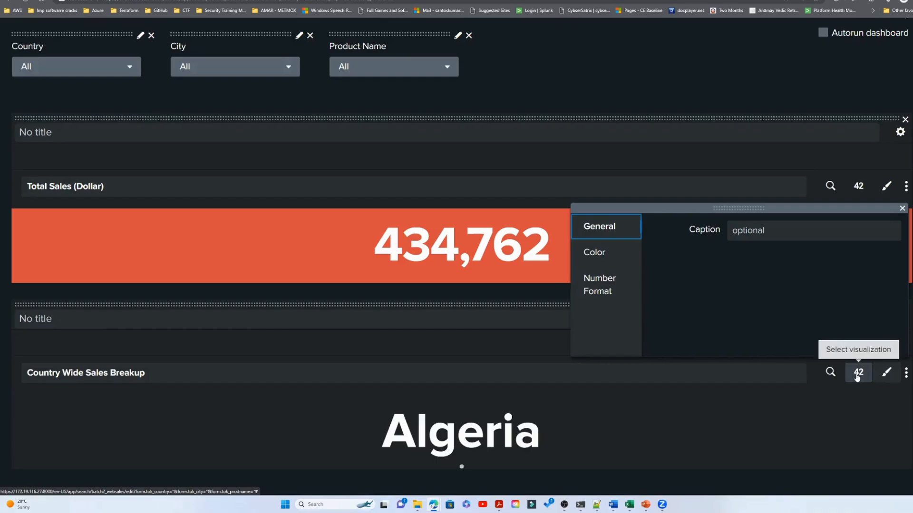
click(905, 373)
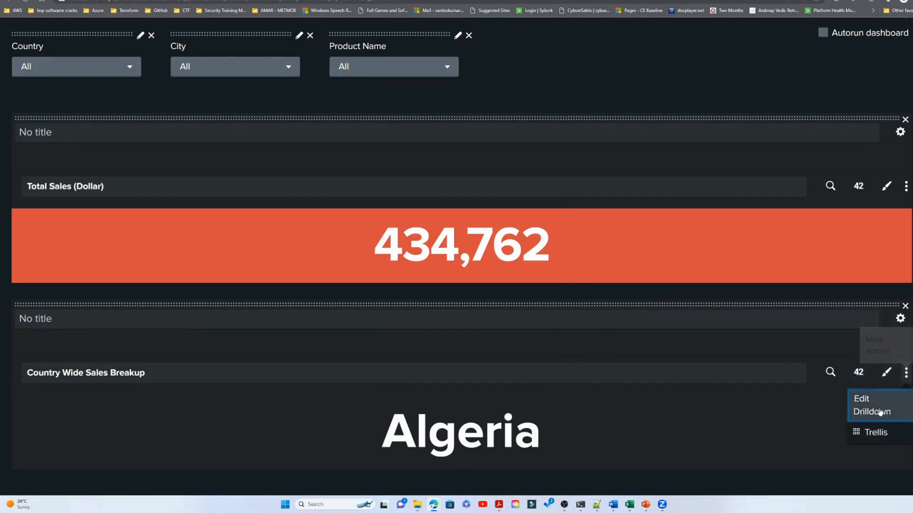
click(886, 373)
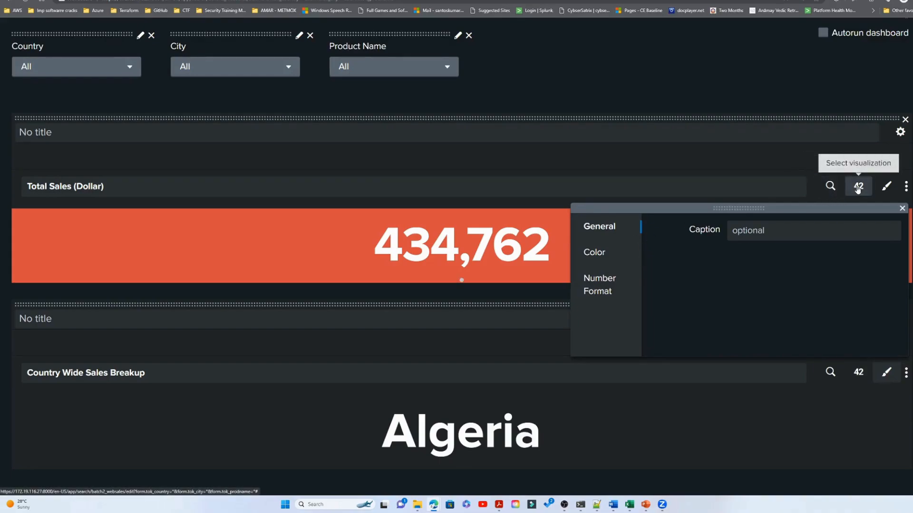
click(894, 369)
click(900, 319)
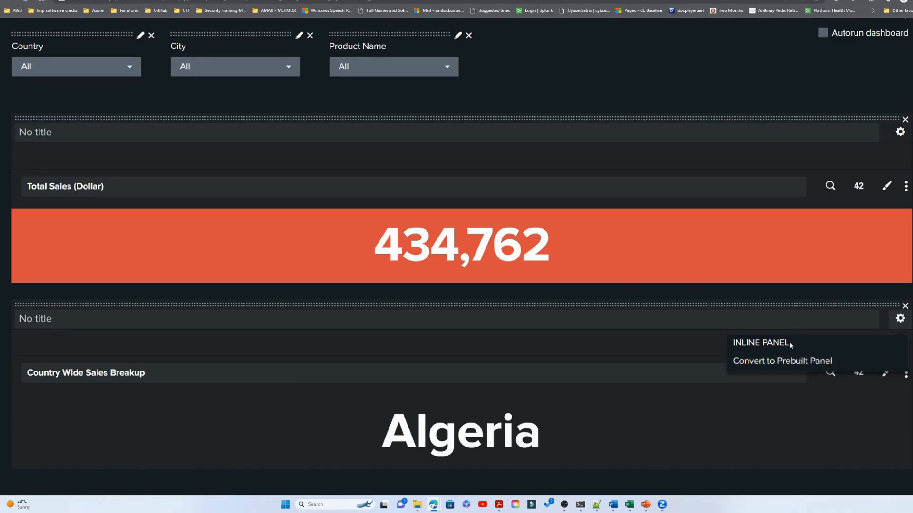
click(809, 401)
- Change the Country Wide Sales Breakup visualization from single value to a column chart
click(858, 373)
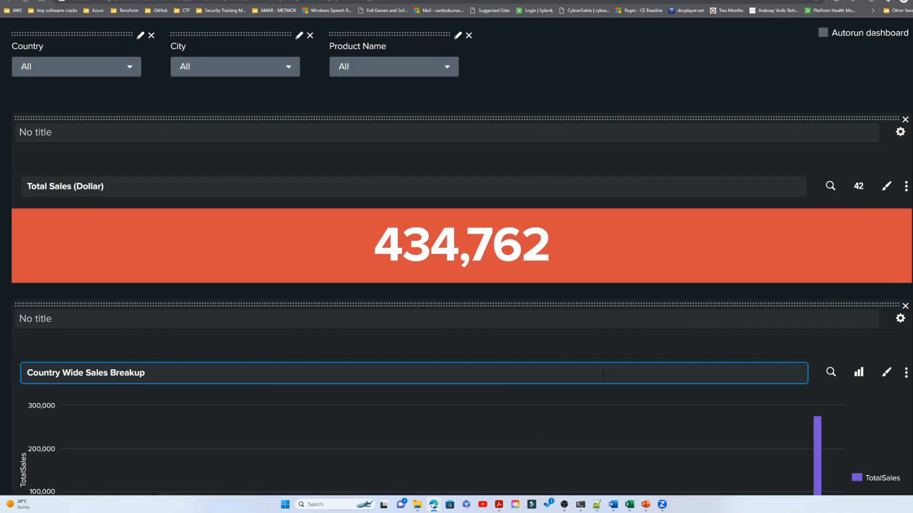
scroll(513, 428, down, 2)
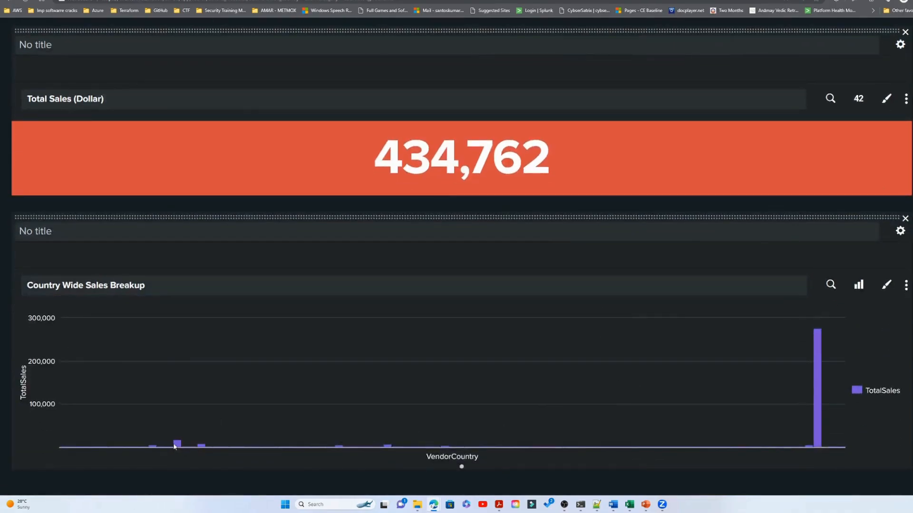
- Try displaying the Country Wide Sales Breakup visualization as a line chart and as a bar chart
click(859, 286)
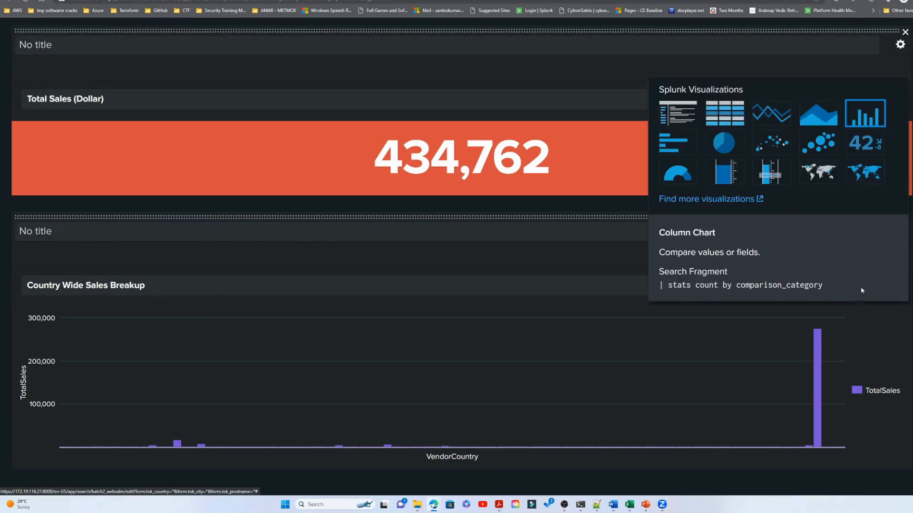
click(771, 117)
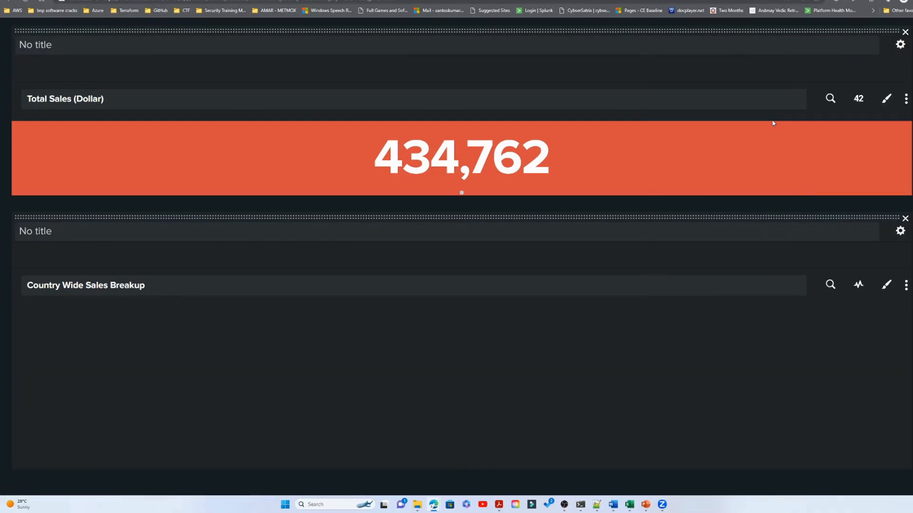
click(859, 285)
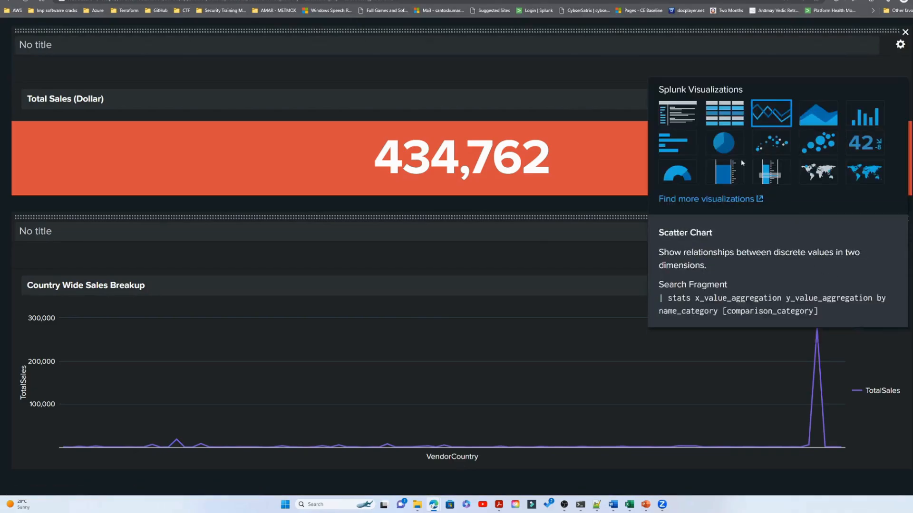
click(678, 143)
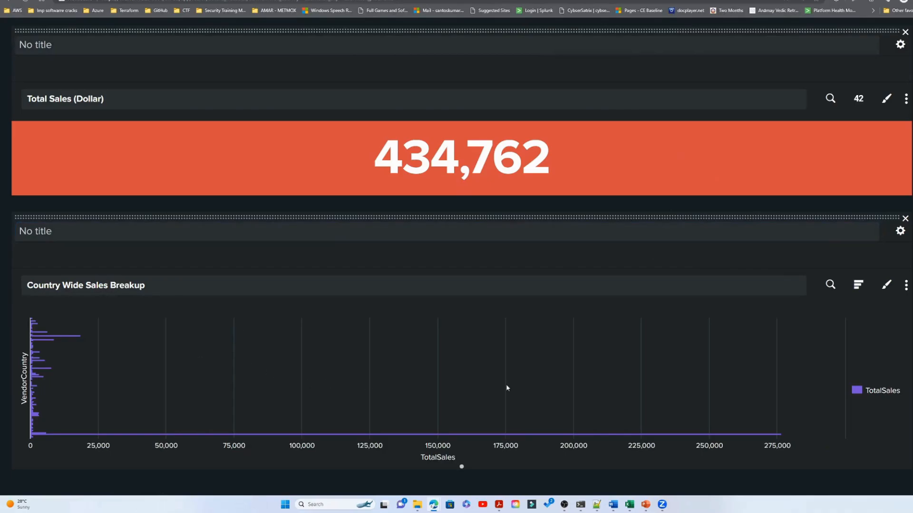
- Change the Country Wide Sales Breakup visualization to a pie chart and save the dashboard
click(858, 284)
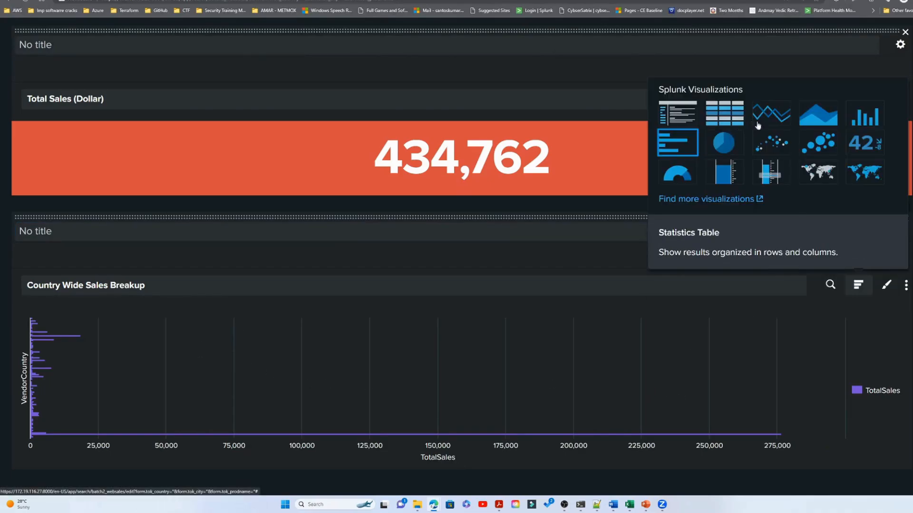
click(730, 147)
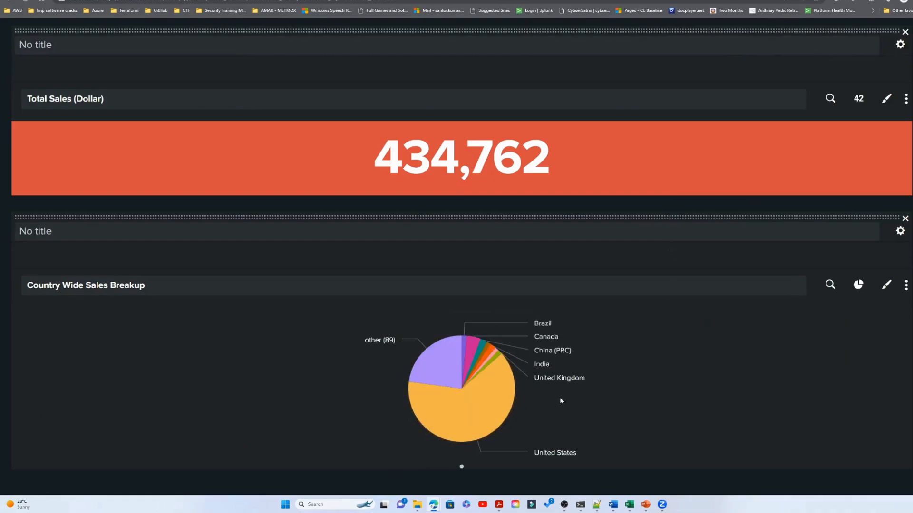
mouse_move(508, 395)
scroll(875, 142, up, 5)
click(887, 90)
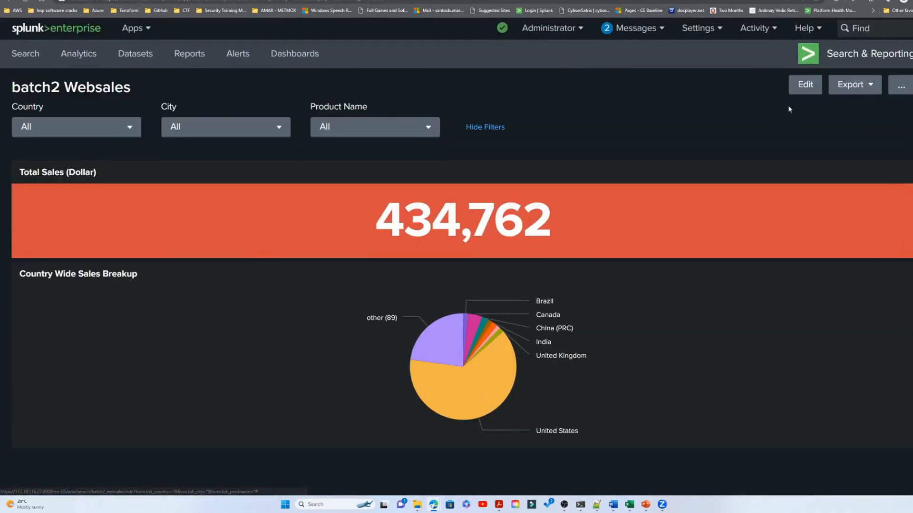
- Open the dashboard's XML source for editing and examine how the row and panel blocks are structured
click(773, 104)
click(157, 91)
scroll(307, 327, down, 5)
scroll(307, 327, down, 1)
drag(46, 242, 85, 351)
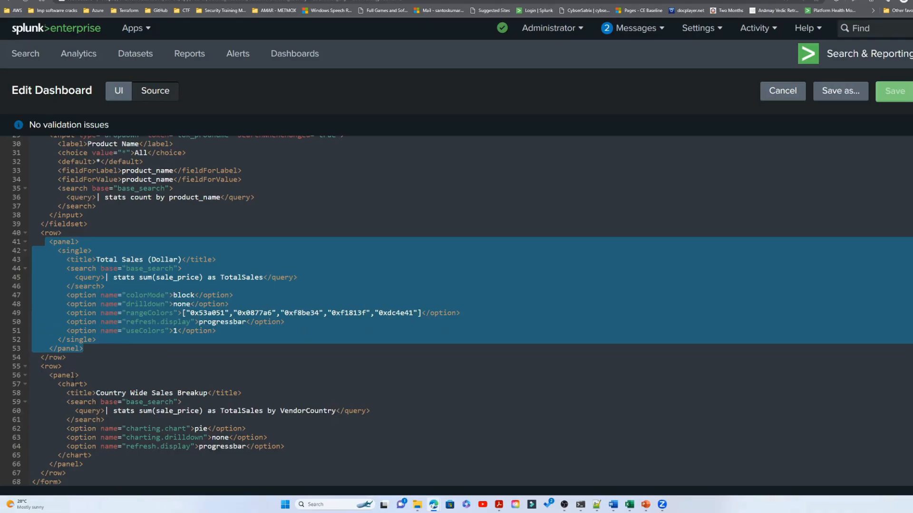
drag(69, 474, 84, 349)
click(68, 253)
click(39, 368)
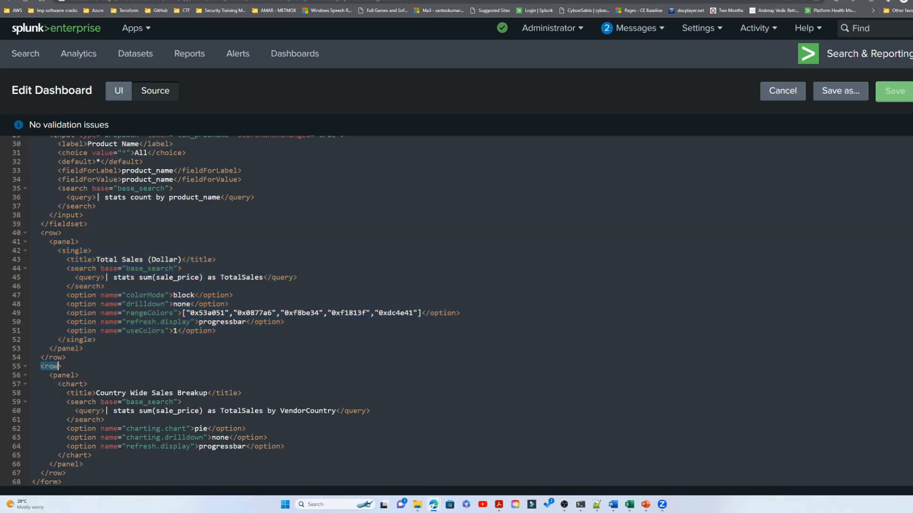
click(41, 473)
click(114, 476)
- Duplicate the Country Wide Sales Breakup panel block in the source, placing the copy after it inside the same row
click(89, 465)
key(Return)
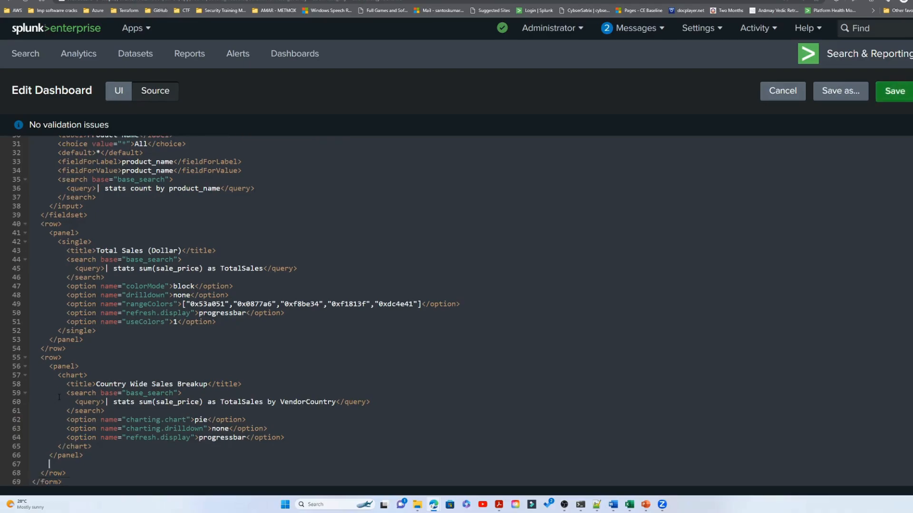
drag(50, 366, 85, 455)
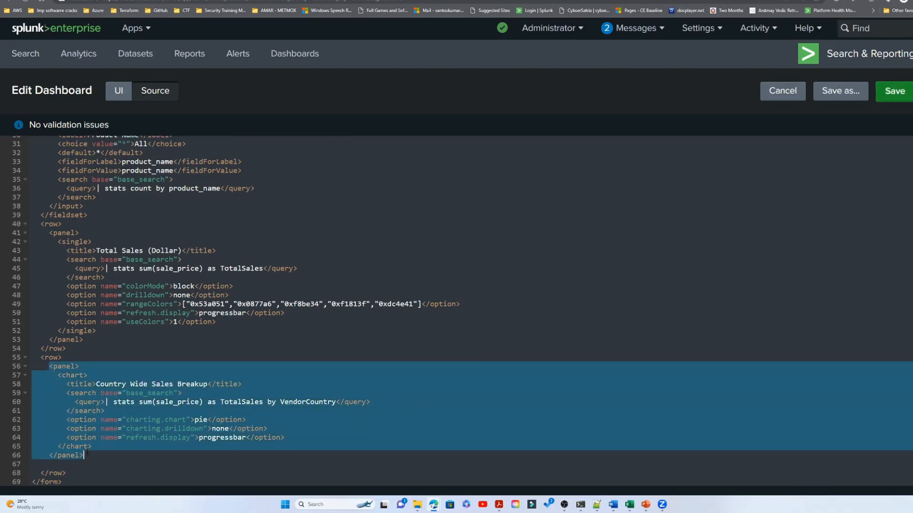
key(ctrl+c)
click(55, 467)
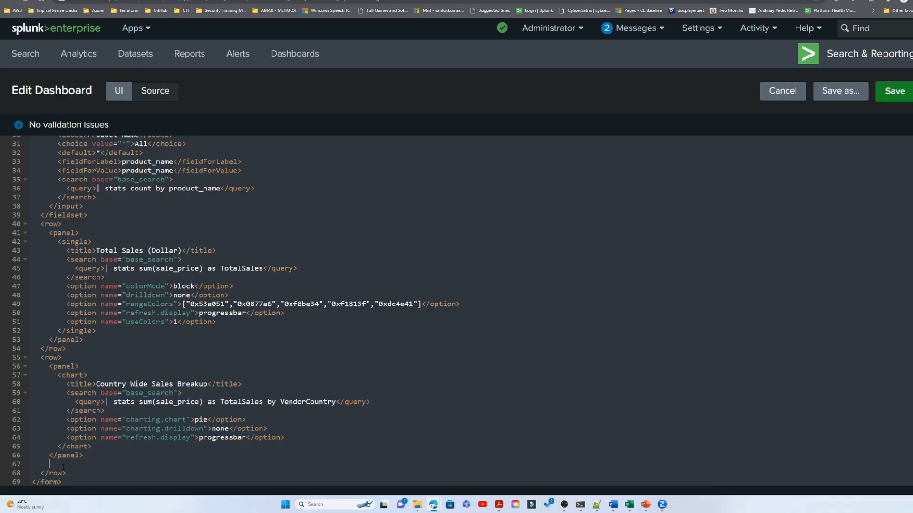
key(ctrl+v)
- Retitle the copied panel City Wide Sales Breakup, group its query by VendorCity, and save the dashboard
double_click(109, 411)
text(City)
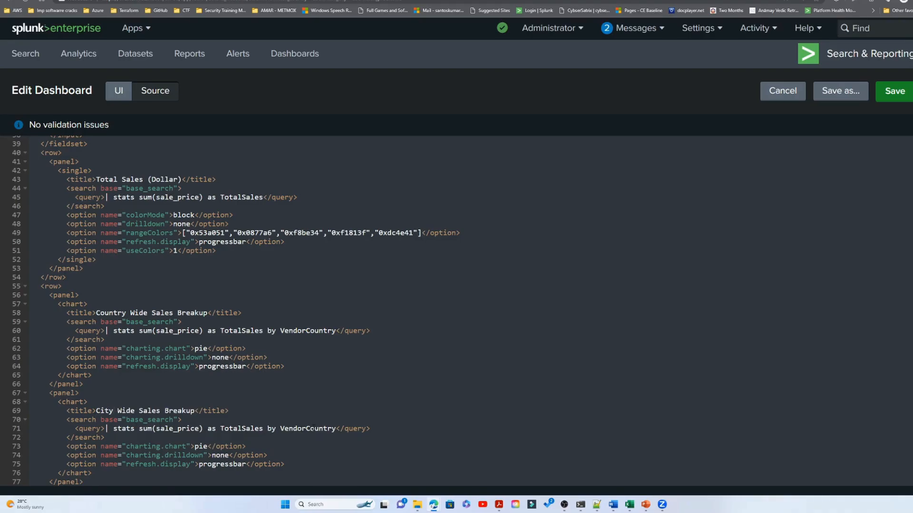
drag(311, 428, 337, 429)
text(ity)
scroll(364, 430, down, 1)
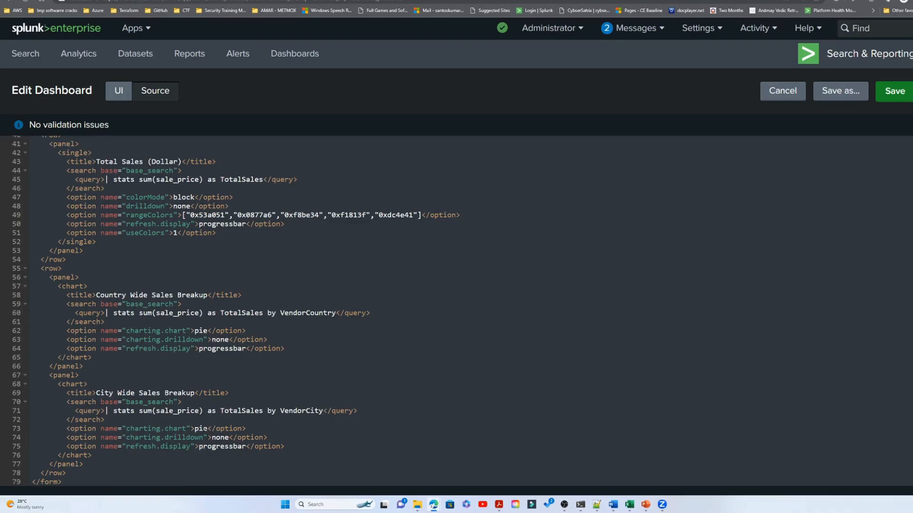
click(889, 95)
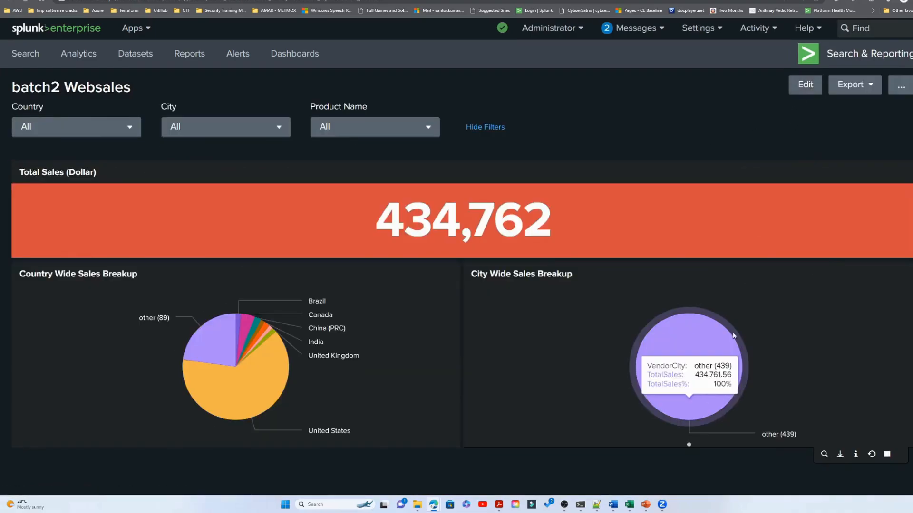
- Reopen the dashboard for editing, and run the separate vendor_sales search with its stats grouped by VendorCity
mouse_move(706, 393)
click(803, 85)
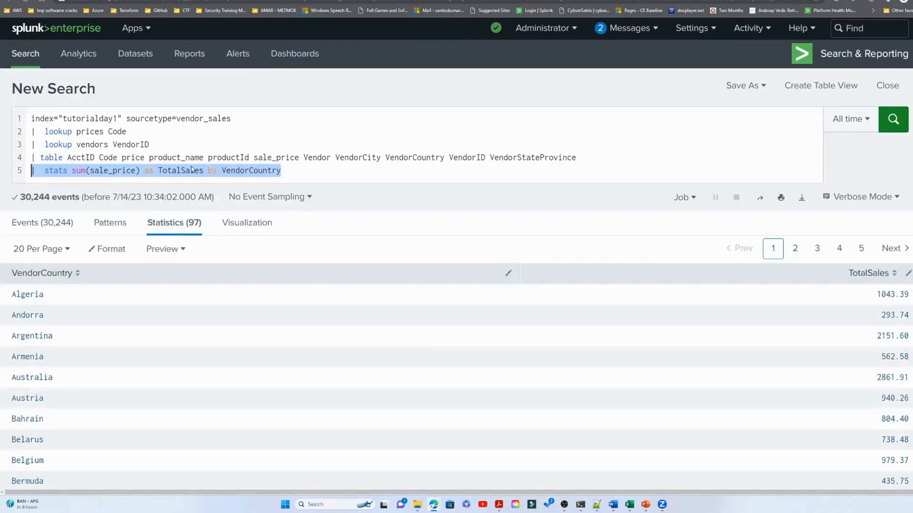
click(191, 170)
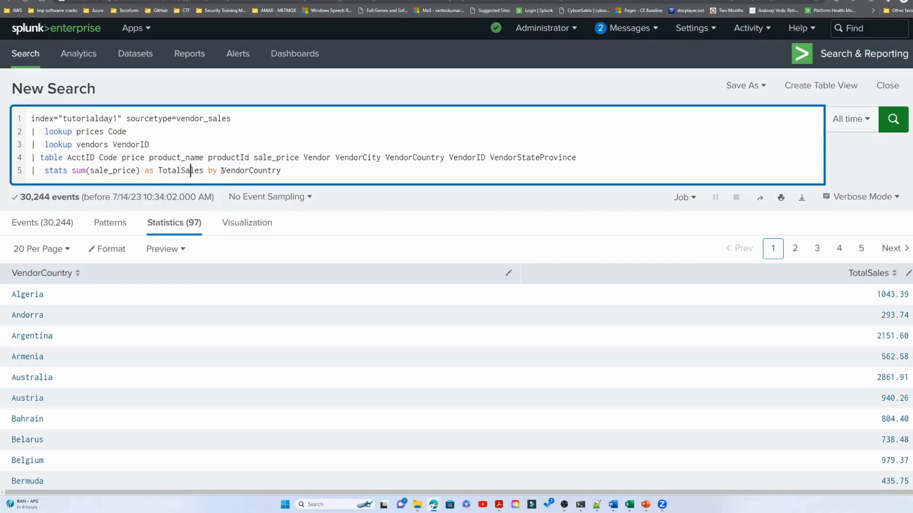
drag(253, 170, 303, 171)
text(ity)
key(Return)
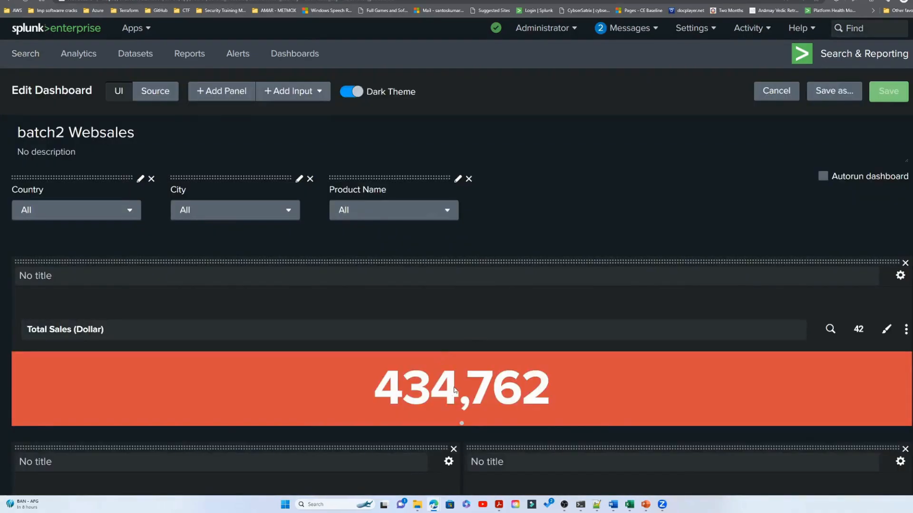
- Check the search string of the City Wide Sales Breakup panel in the dashboard editor and apply it
scroll(575, 381, down, 5)
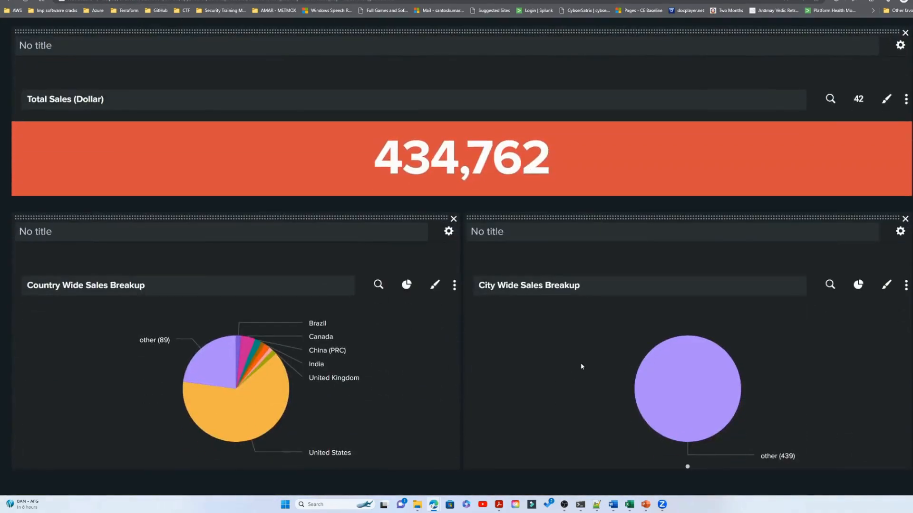
click(830, 285)
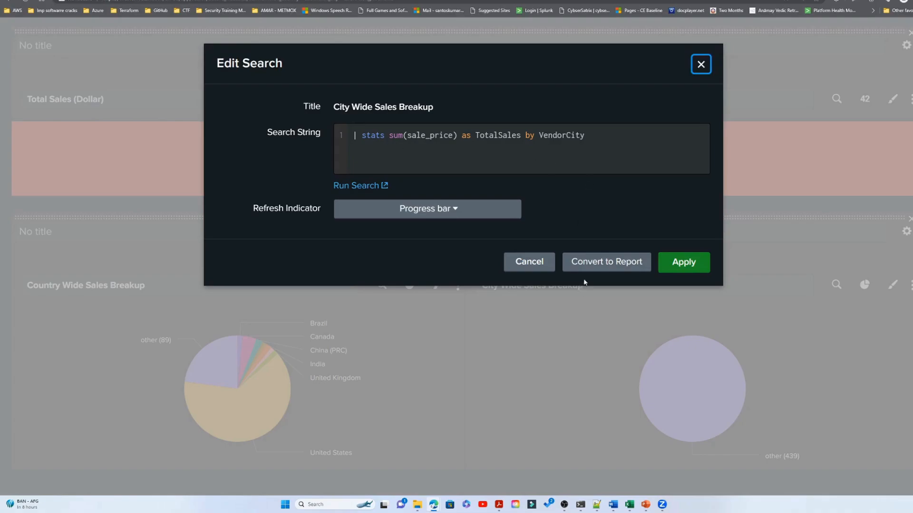
click(678, 267)
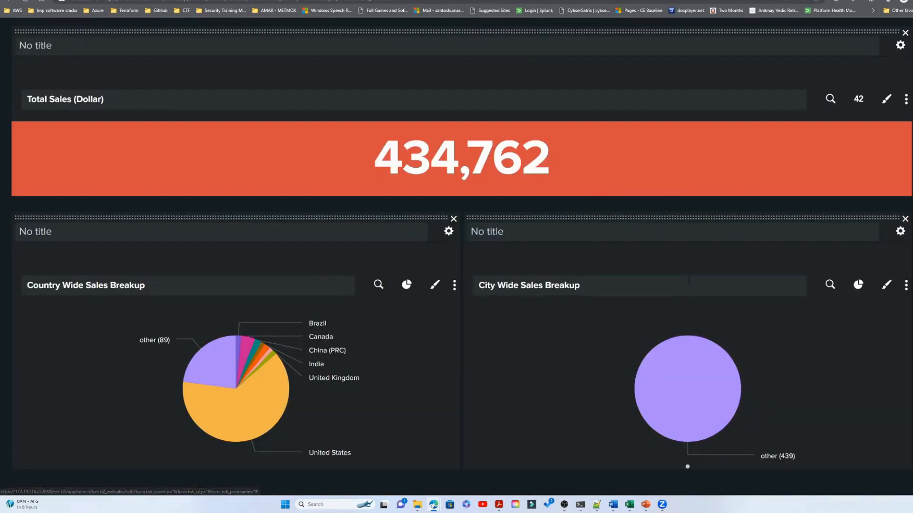
mouse_move(717, 407)
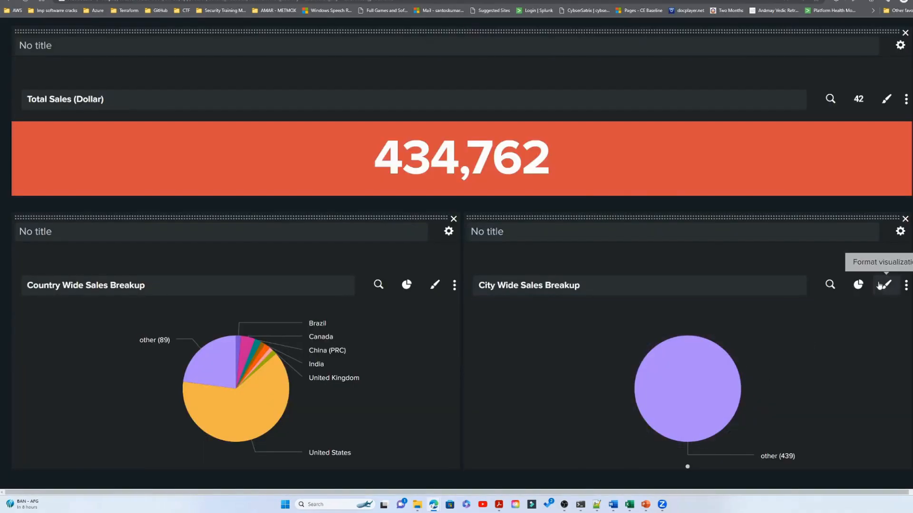
- Try the City Wide Sales Breakup visualization as a column chart, and switch it back to a pie chart
click(864, 292)
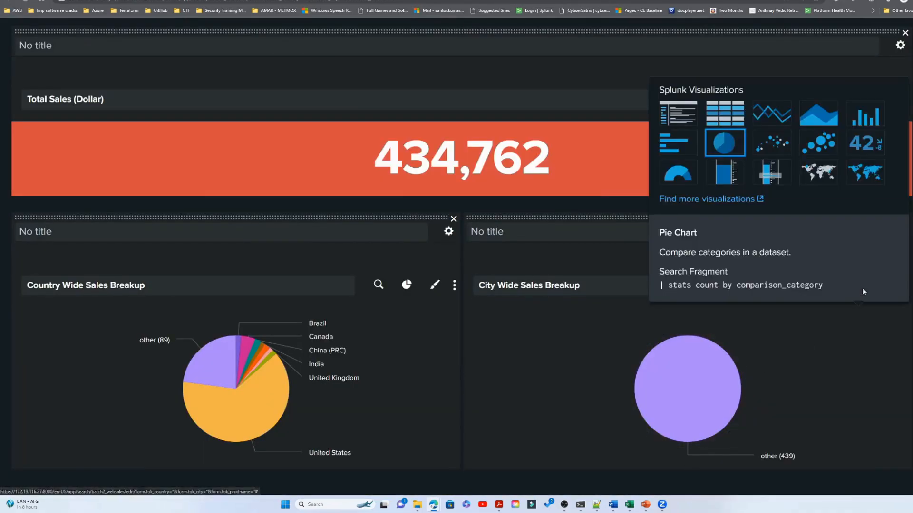
click(725, 143)
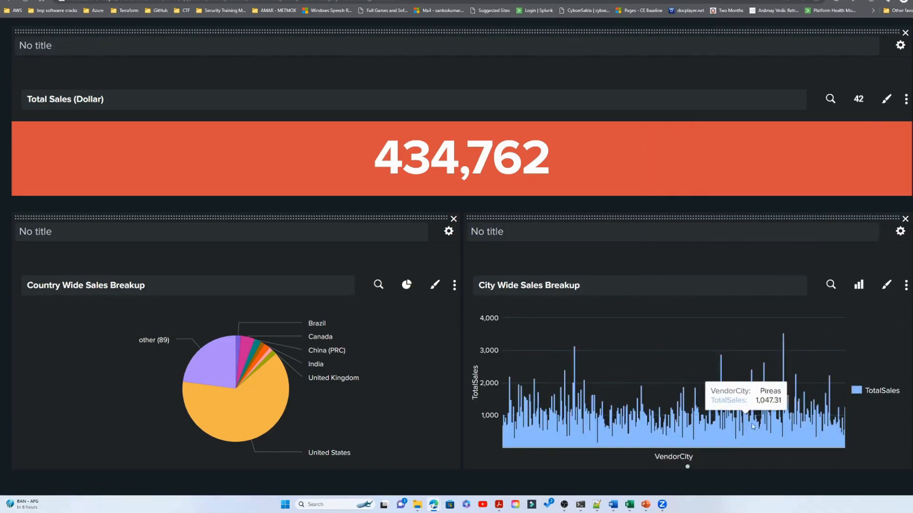
click(859, 285)
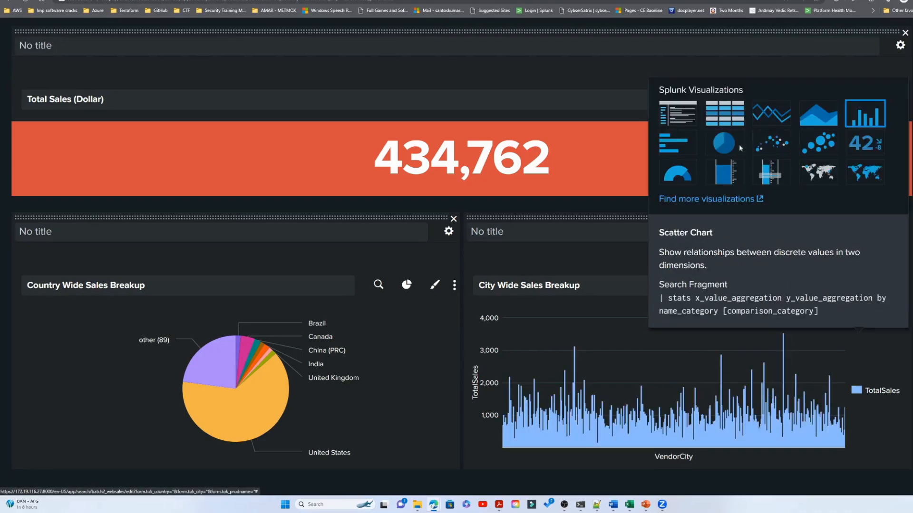
click(723, 143)
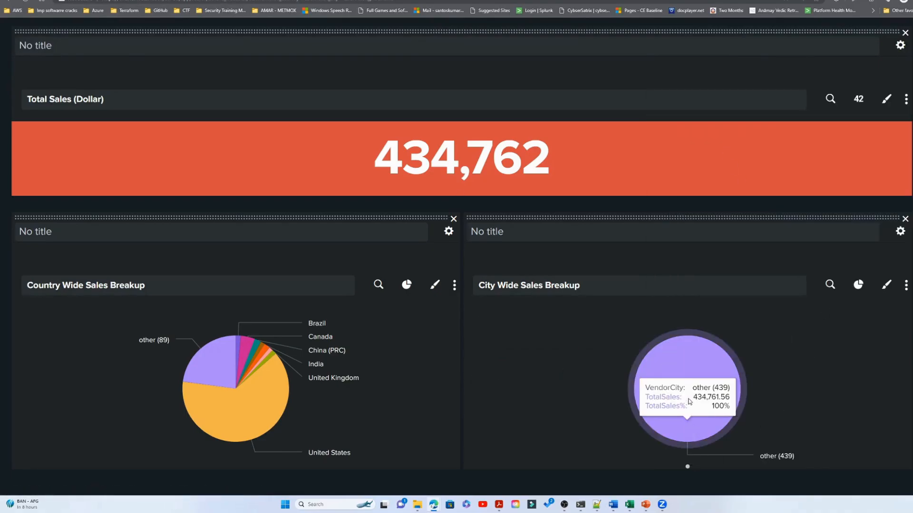
mouse_move(698, 414)
- Change the City Wide Sales Breakup visualization to a line chart
click(858, 284)
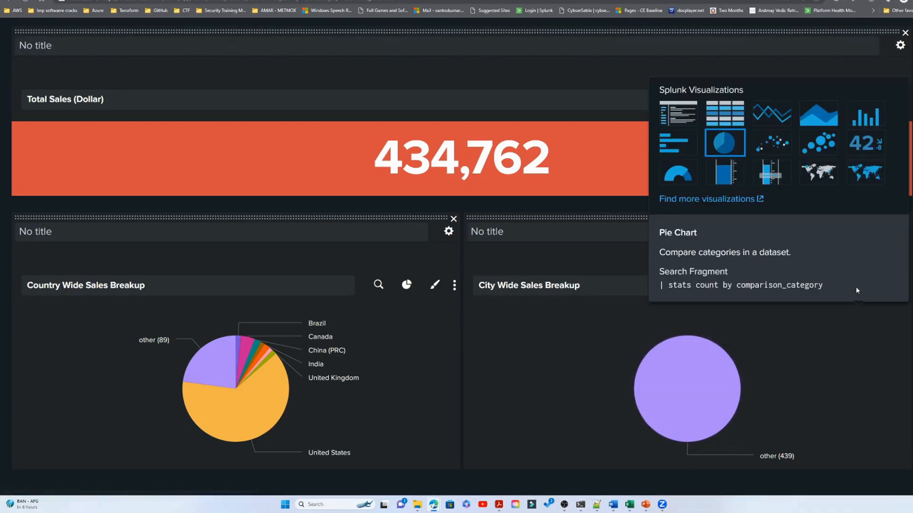
click(775, 120)
mouse_move(811, 365)
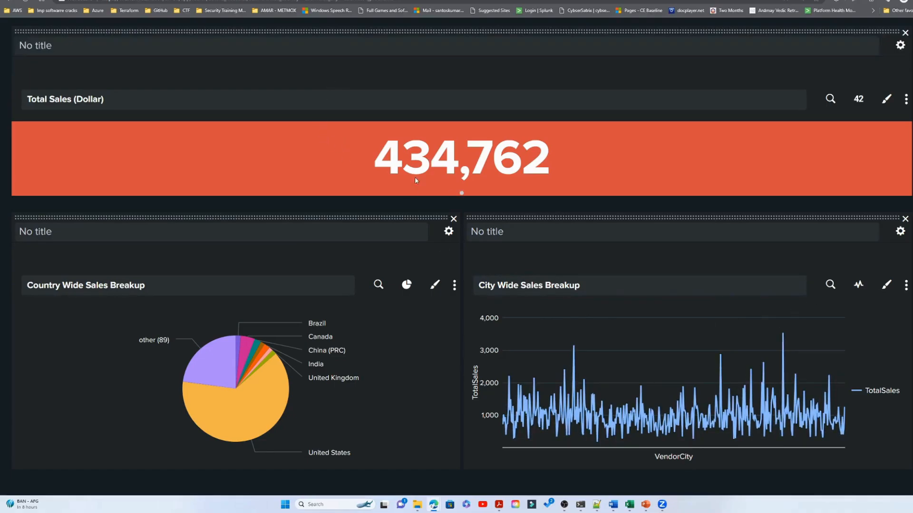
- Duplicate the City Wide Sales Breakup panel block in the dashboard's XML source, within the same row
scroll(177, 143, up, 5)
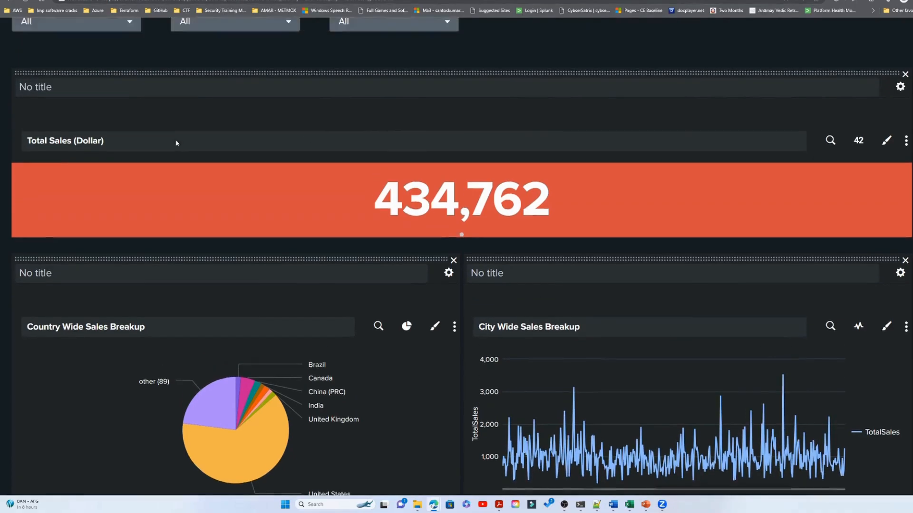
click(157, 98)
scroll(335, 312, down, 8)
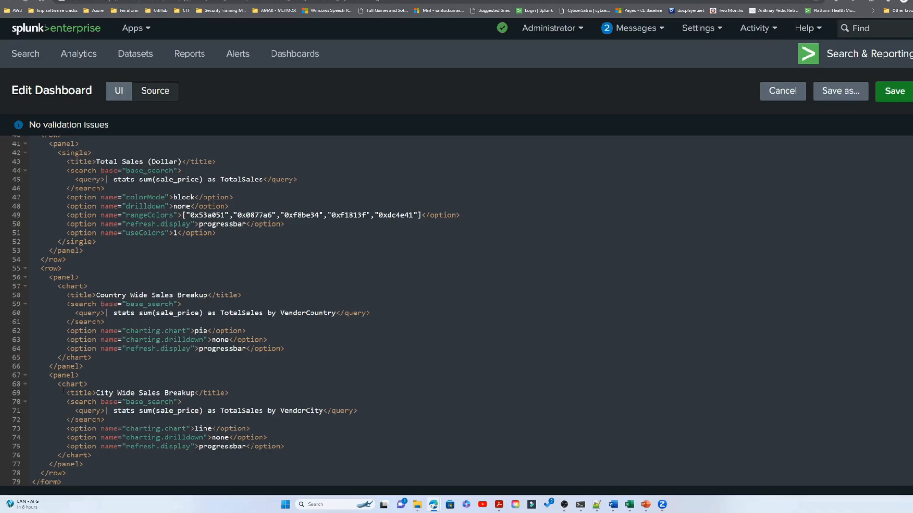
drag(49, 376, 87, 463)
key(ctrl+c)
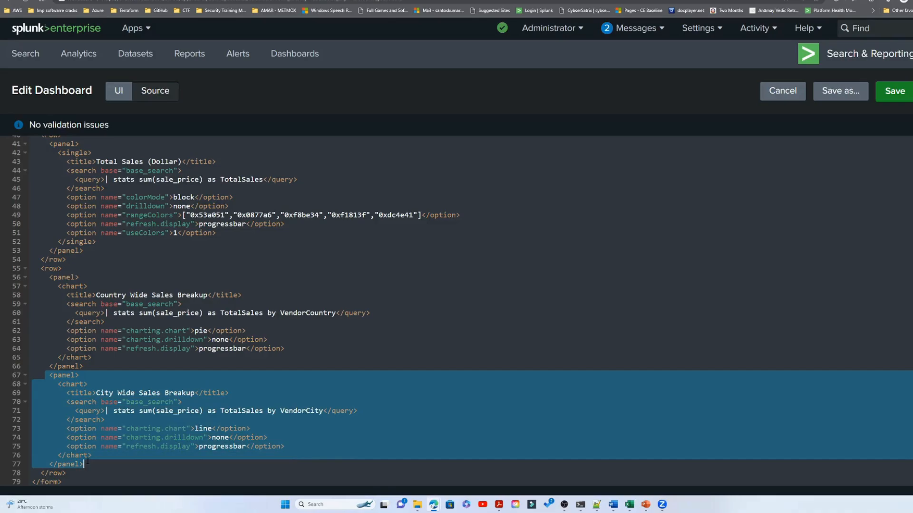
click(98, 462)
key(Return)
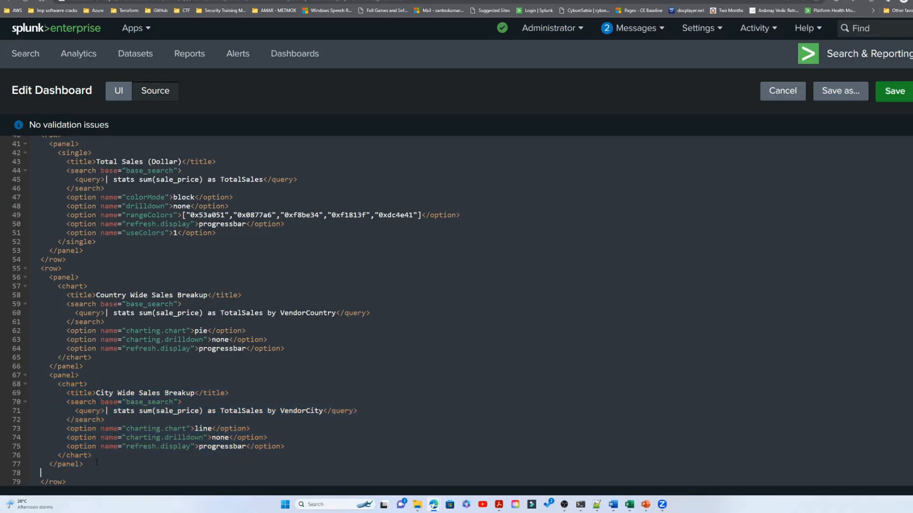
key(ctrl+v)
- Retitle the third panel of the lower row Product Wise Sales Breakup in the source
scroll(103, 446, down, 1)
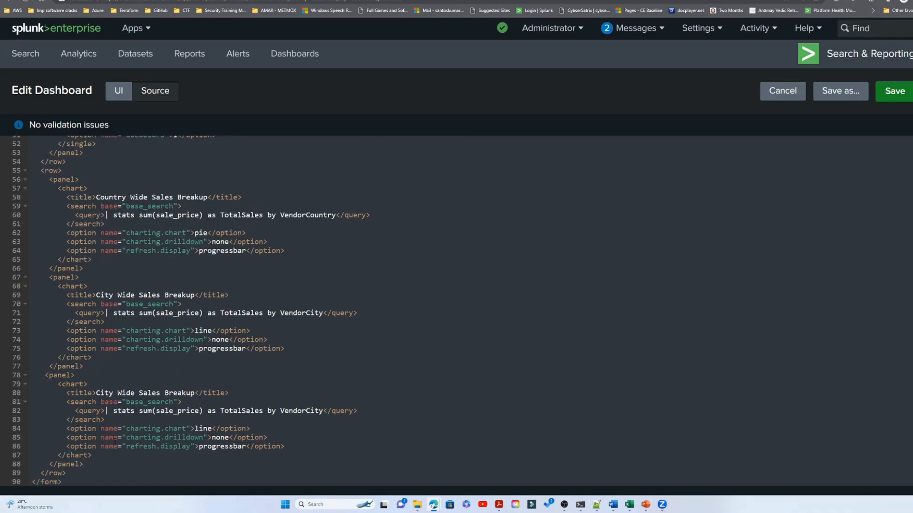
double_click(106, 393)
text(Product)
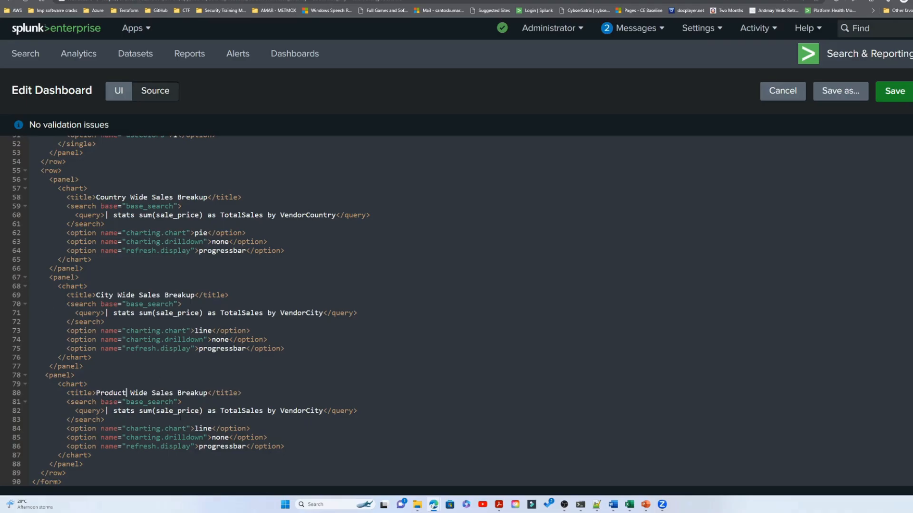
click(141, 394)
key(Delete)
text(s)
- Replace Wide with Wise in the titles of the City and Country sales breakup panels
click(127, 295)
key(Delete)
text(s)
key(Delete)
text(s)
- Group the Product Wise Sales Breakup query by product_name and save the dashboard
double_click(294, 411)
text(product_name)
click(895, 93)
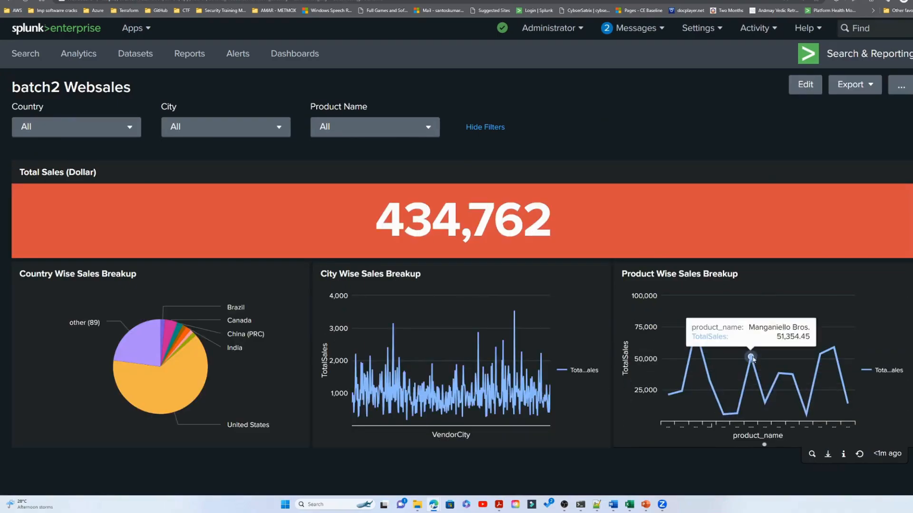
- Change the Product Wise Sales Breakup visualization to a pie chart and save the dashboard
click(805, 85)
scroll(462, 234, down, 5)
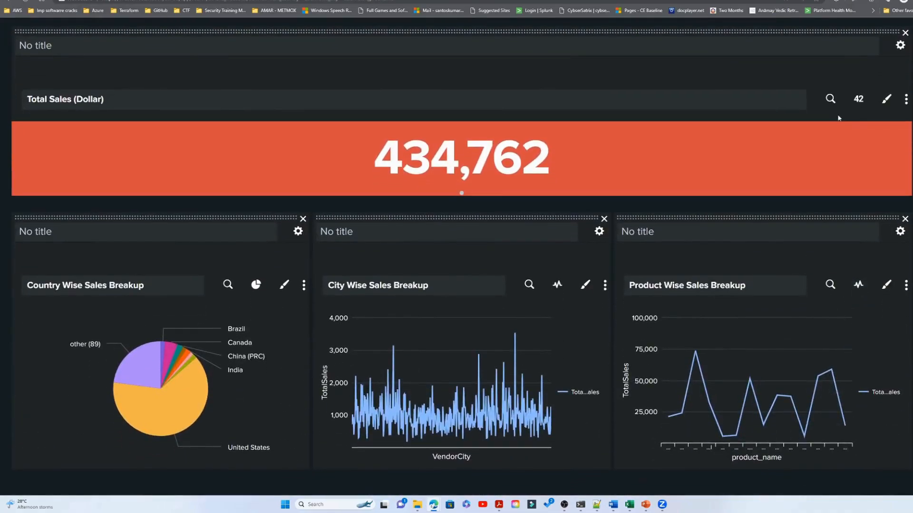
click(857, 286)
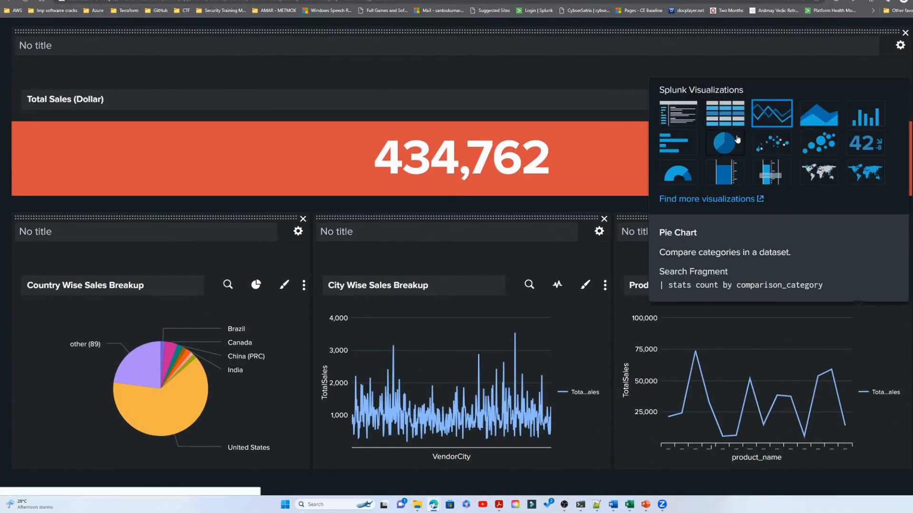
click(863, 113)
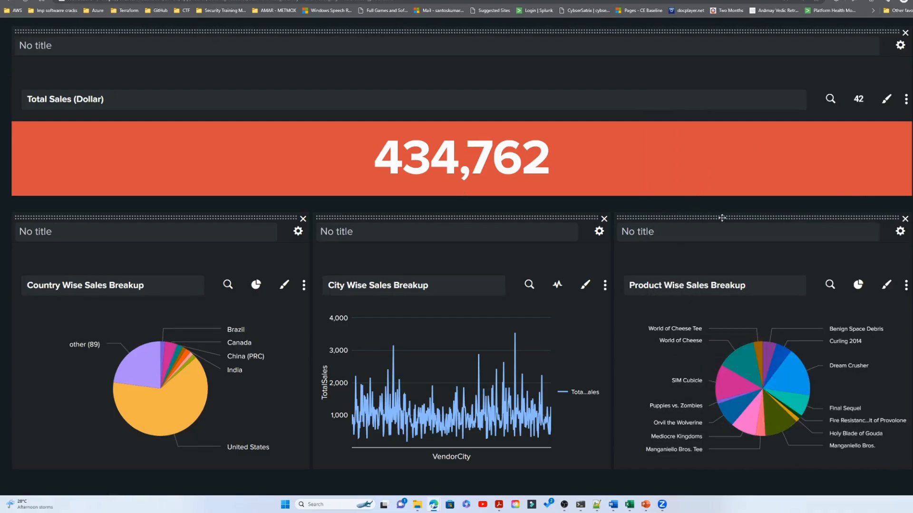
scroll(806, 158, up, 5)
click(888, 88)
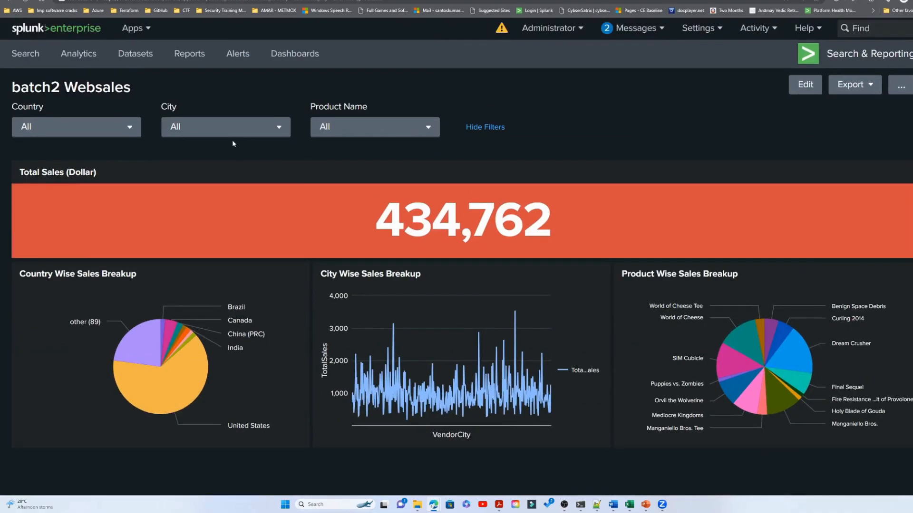